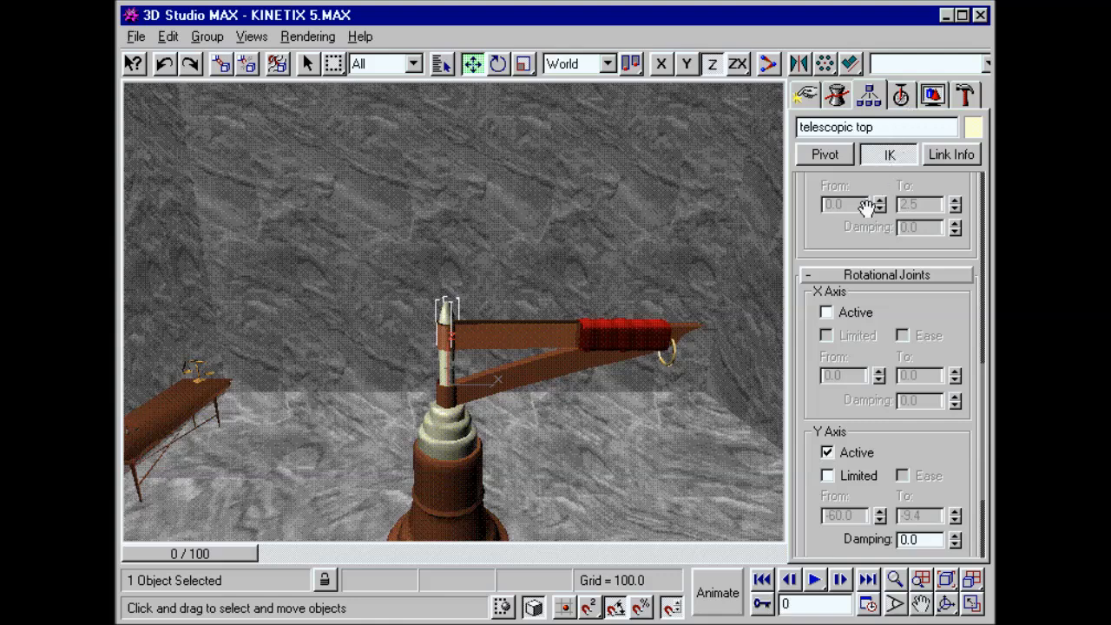
Step: Enable the limit on the telescopic top's Y-axis rotational joint and adjust its From and To angles
left_click(827, 476)
left_click(879, 515)
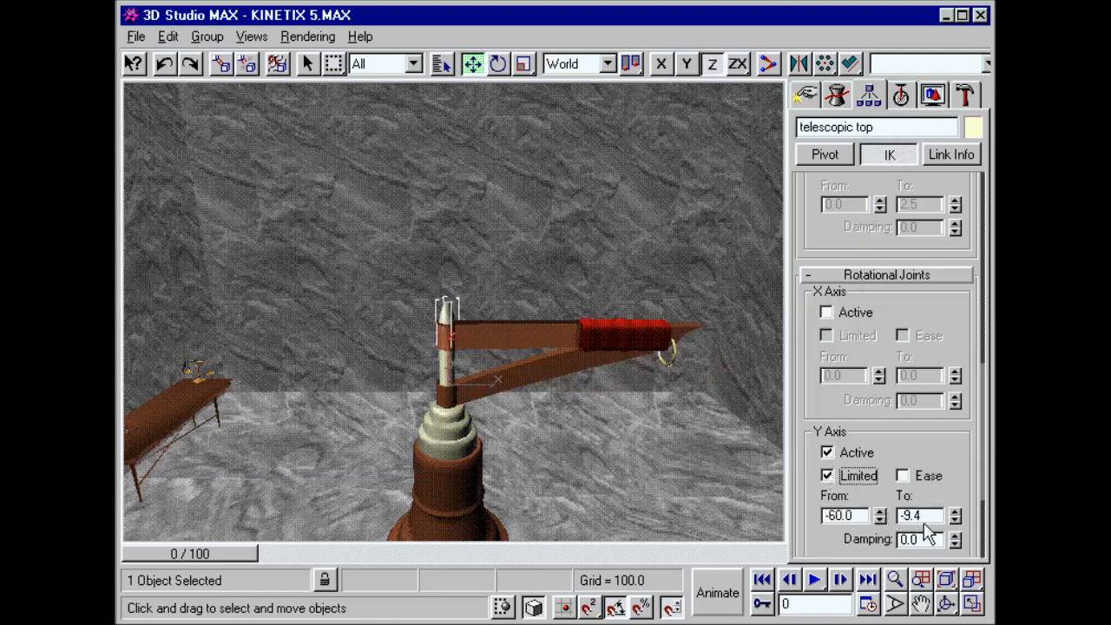
left_click(954, 517)
Step: Set the upper limit of telescopic middle arm 01's Y-axis sliding joint to 70.4
left_click_drag(964, 204, 954, 388)
left_click(475, 425)
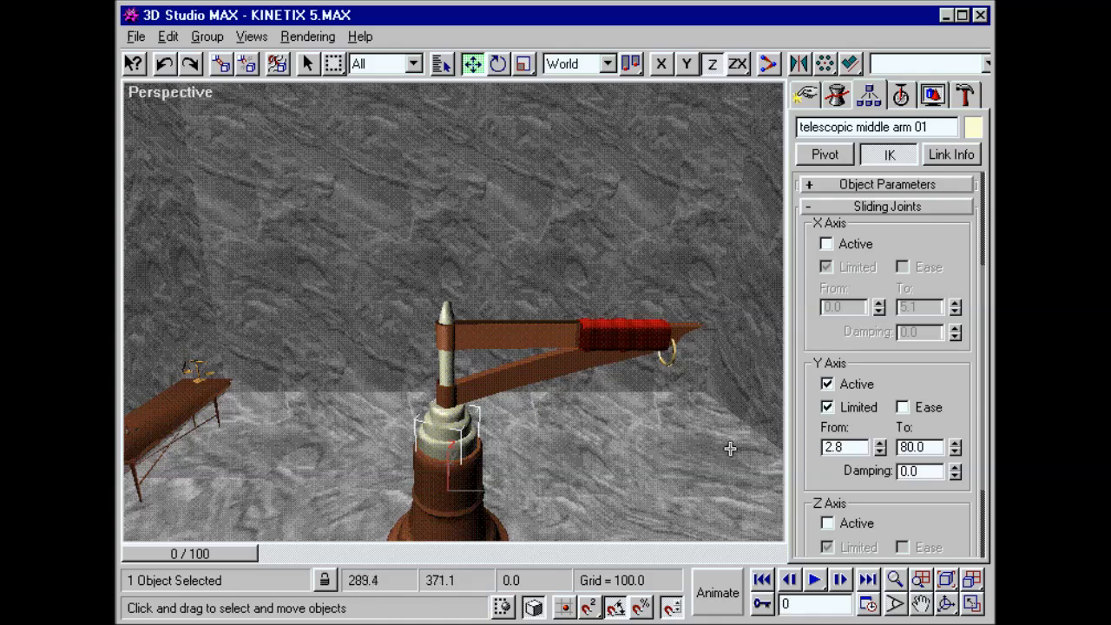
left_click_drag(955, 447, 953, 455)
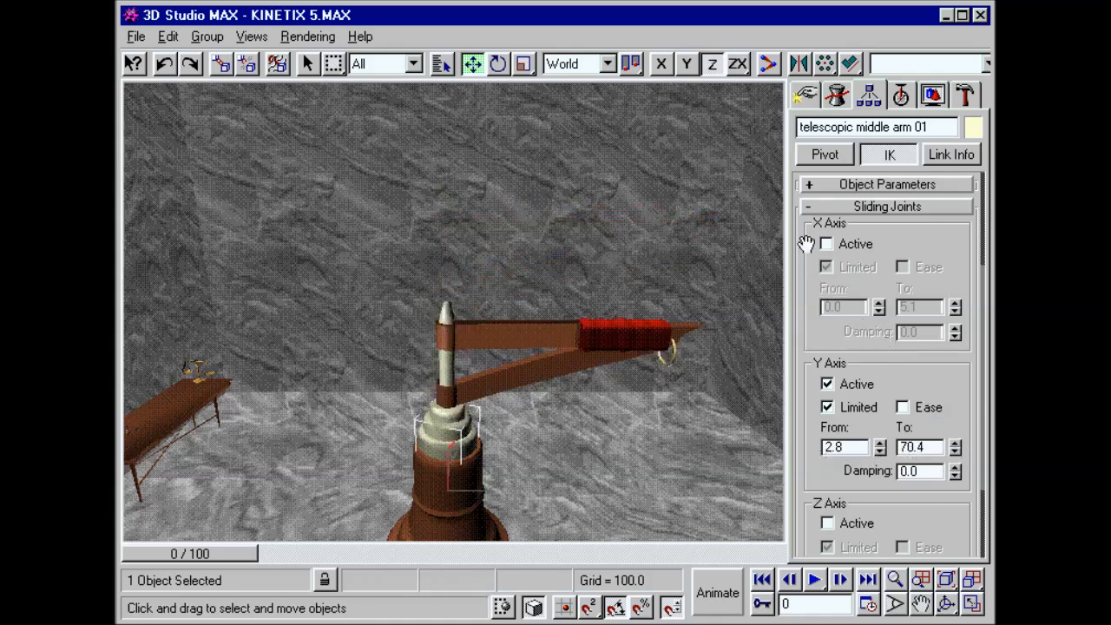
Step: Turn on inverse kinematics and pull the top of the telescopic arm upward to test its joints
left_click(768, 64)
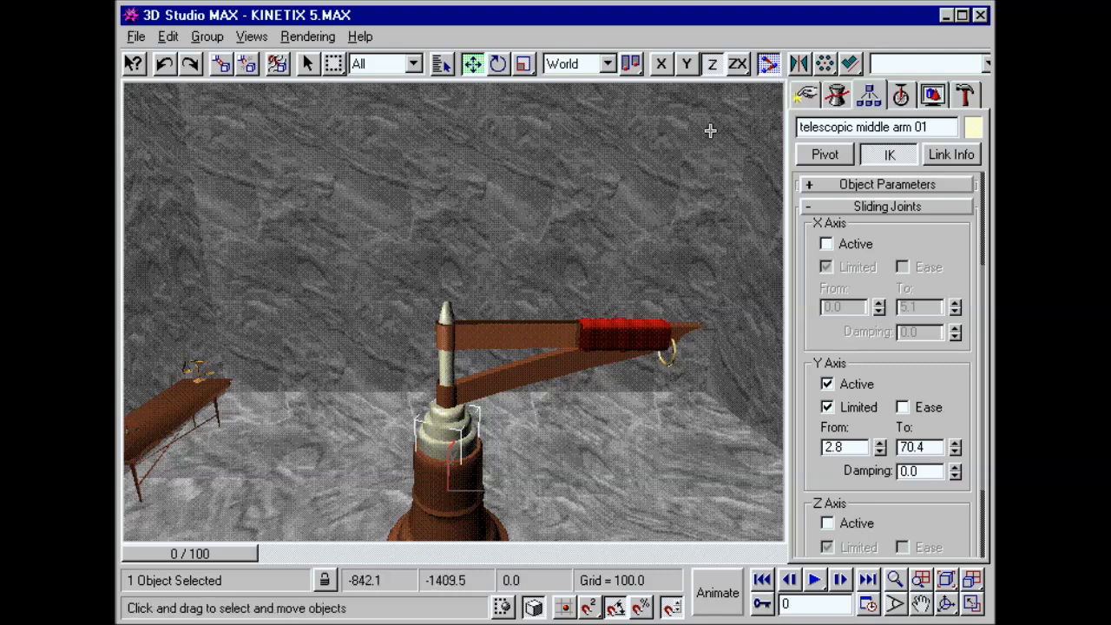
left_click_drag(446, 340, 451, 241)
Step: Assign Parent->Child IK precedence to the middle telescopic arm and its children, and test the chain by pulling the arm upward
right_click(466, 459)
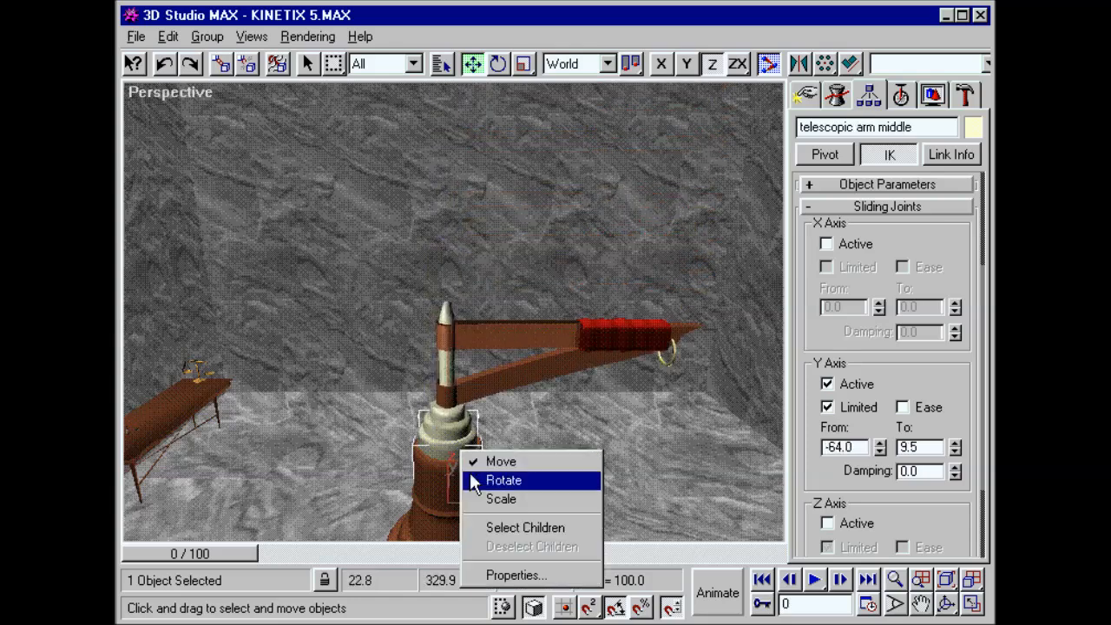
left_click(480, 528)
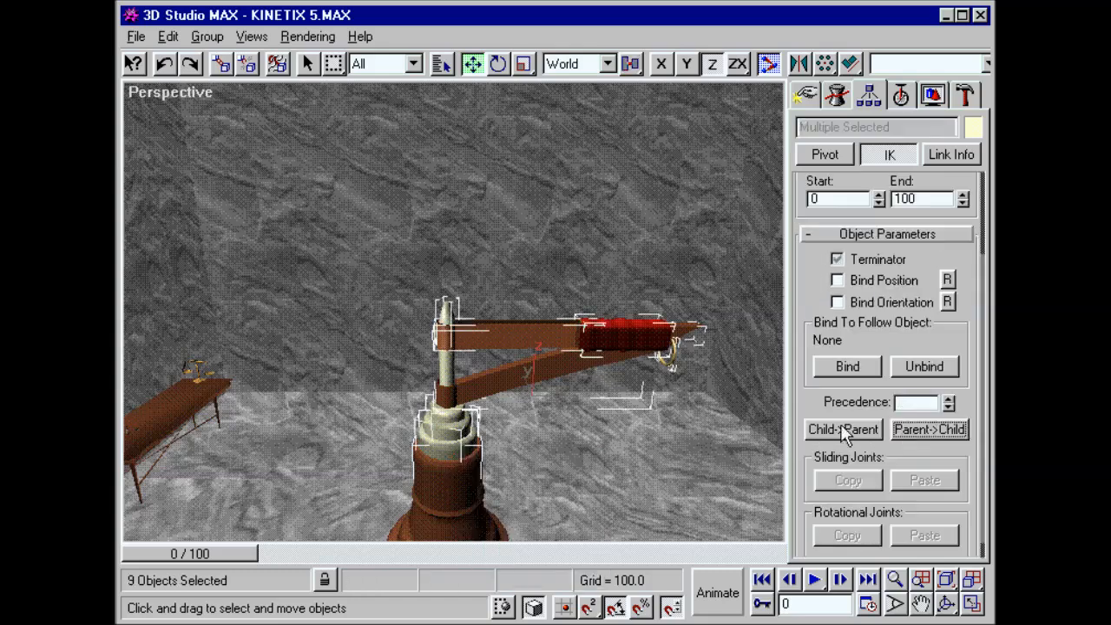
left_click_drag(447, 369, 454, 234)
right_click(454, 234)
left_click(455, 236)
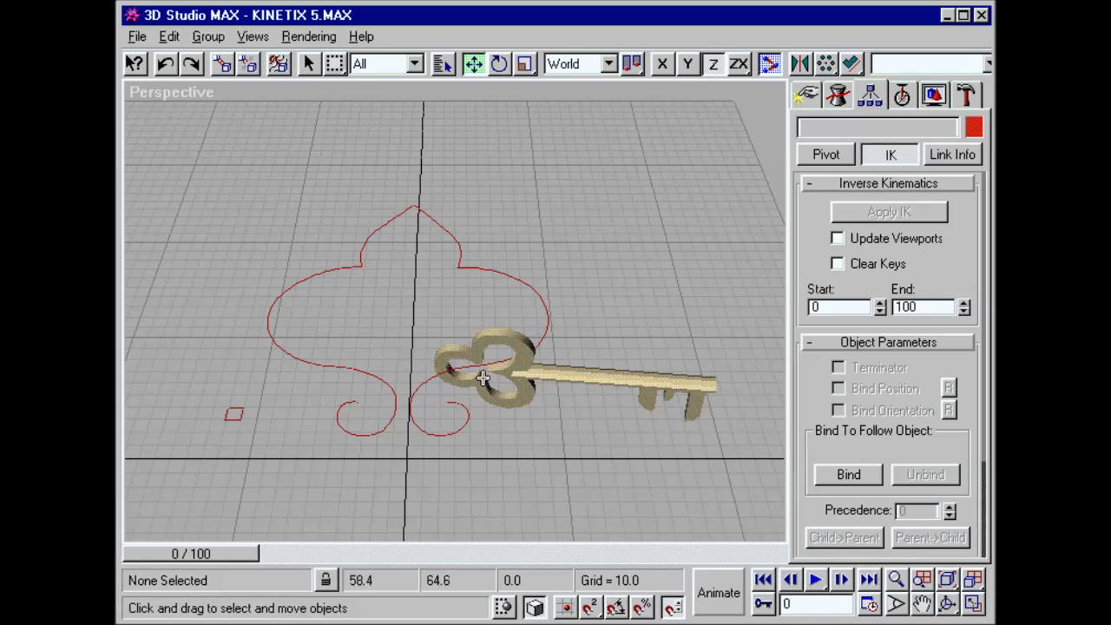
Step: Adjust the From limit of the key's path joint
left_click(607, 371)
left_click(824, 344)
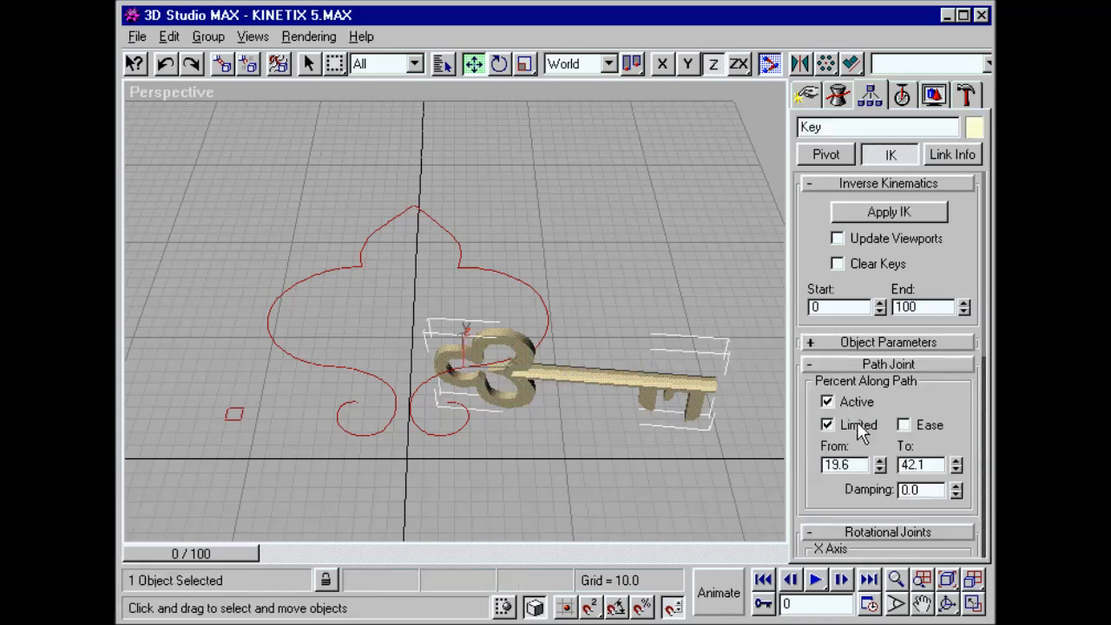
mouse_move(880, 466)
left_mouse_down()
mouse_move(875, 327)
mouse_move(882, 446)
left_mouse_up()
Step: Unhide all objects and step the animation forward to check the key's motion along the curved path
left_click(940, 101)
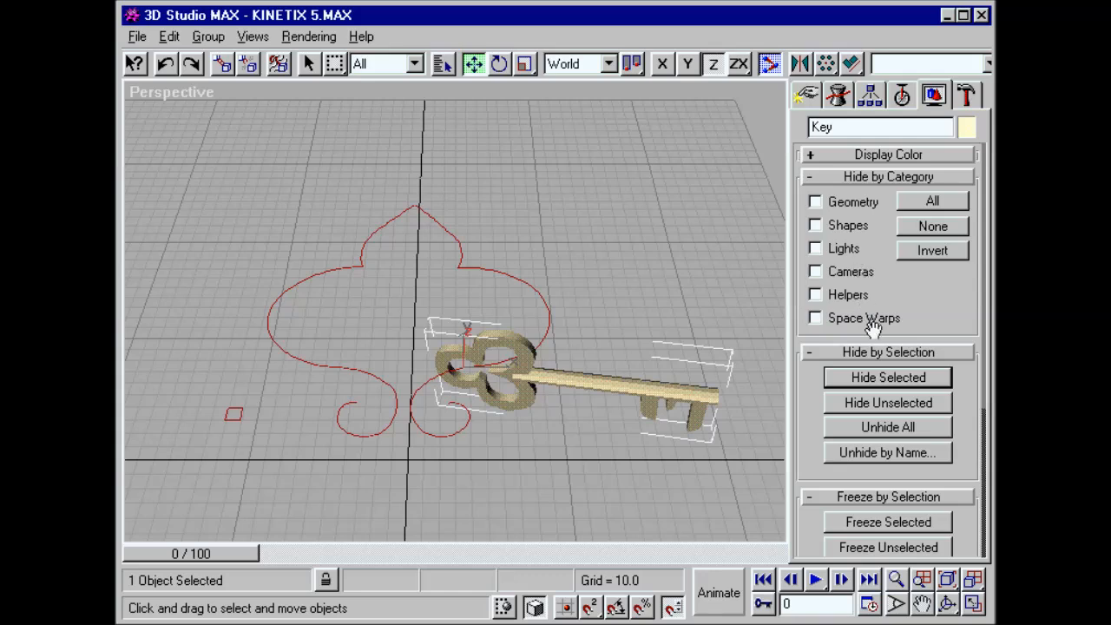
left_click(925, 426)
left_click(779, 517)
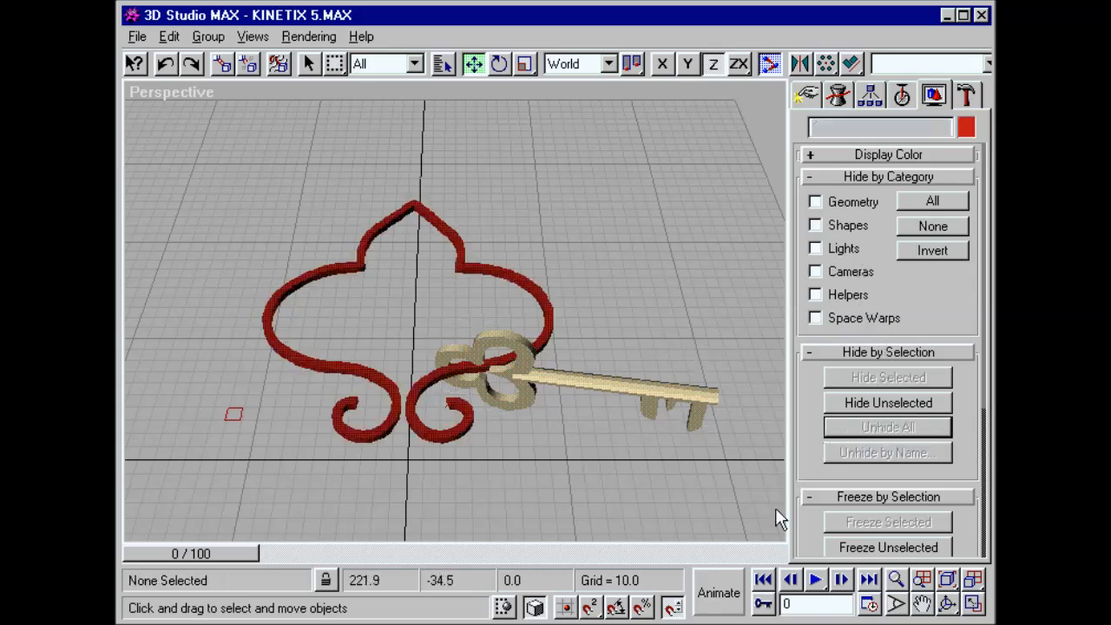
left_click(841, 579)
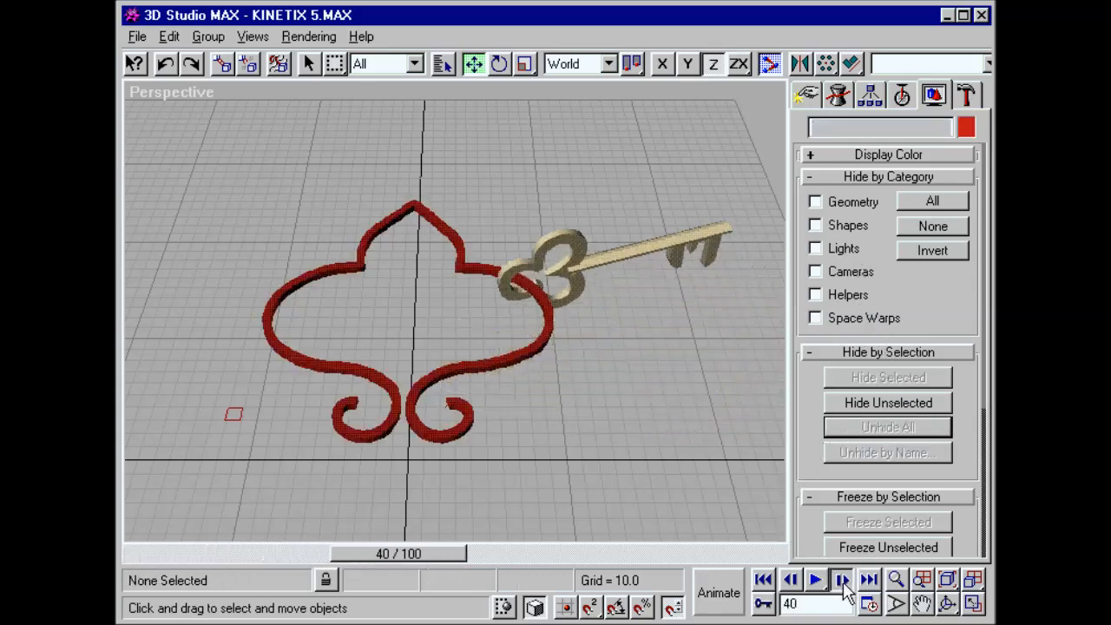
left_click(842, 582)
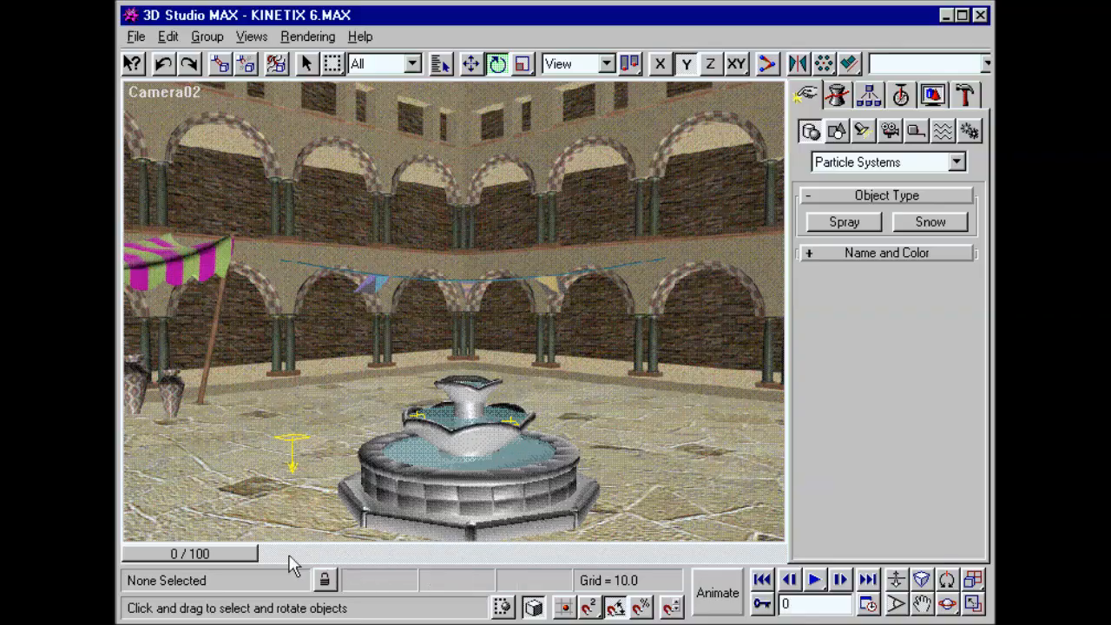
Step: Go to frame 35 and create a Spray particle emitter about 36 by 26 units on the floor beside the fountain
left_click_drag(213, 554, 395, 559)
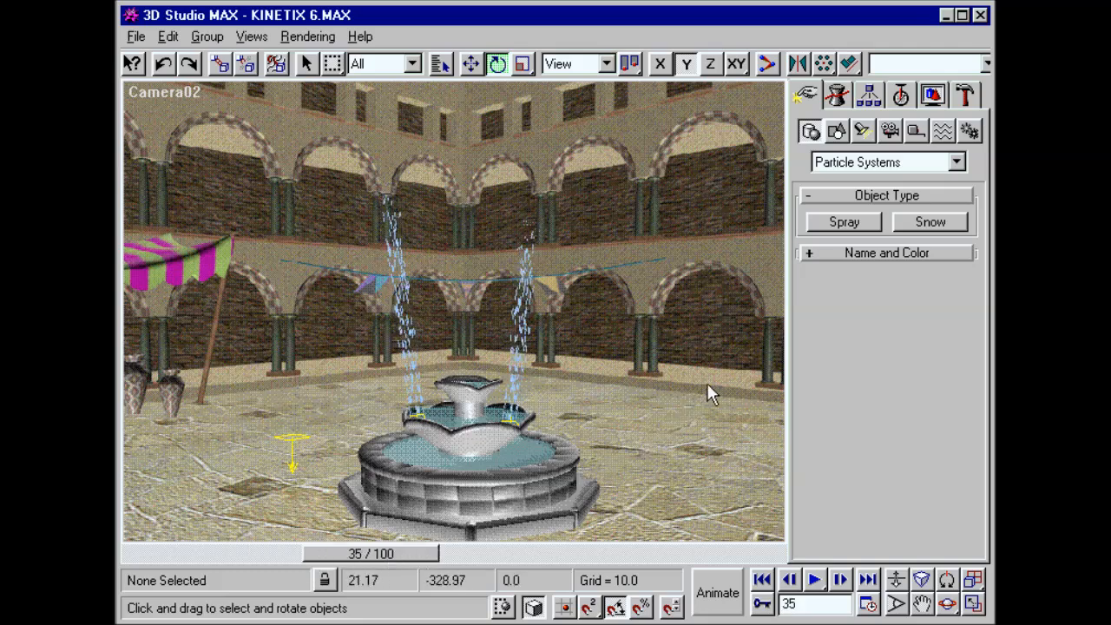
left_click(846, 222)
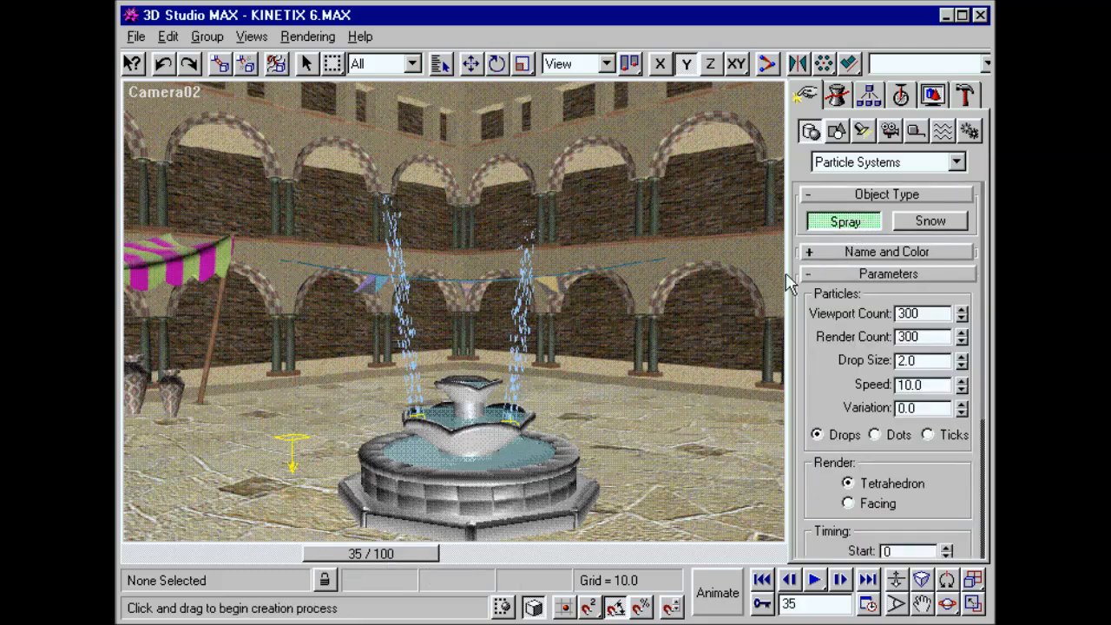
mouse_move(642, 433)
left_mouse_down()
mouse_move(657, 454)
mouse_move(668, 360)
mouse_move(699, 259)
left_mouse_up()
right_click(662, 447)
Step: Set the new spray's drop size to 2.2, variation to 0.4, and emitter width and length to 8
left_click(838, 95)
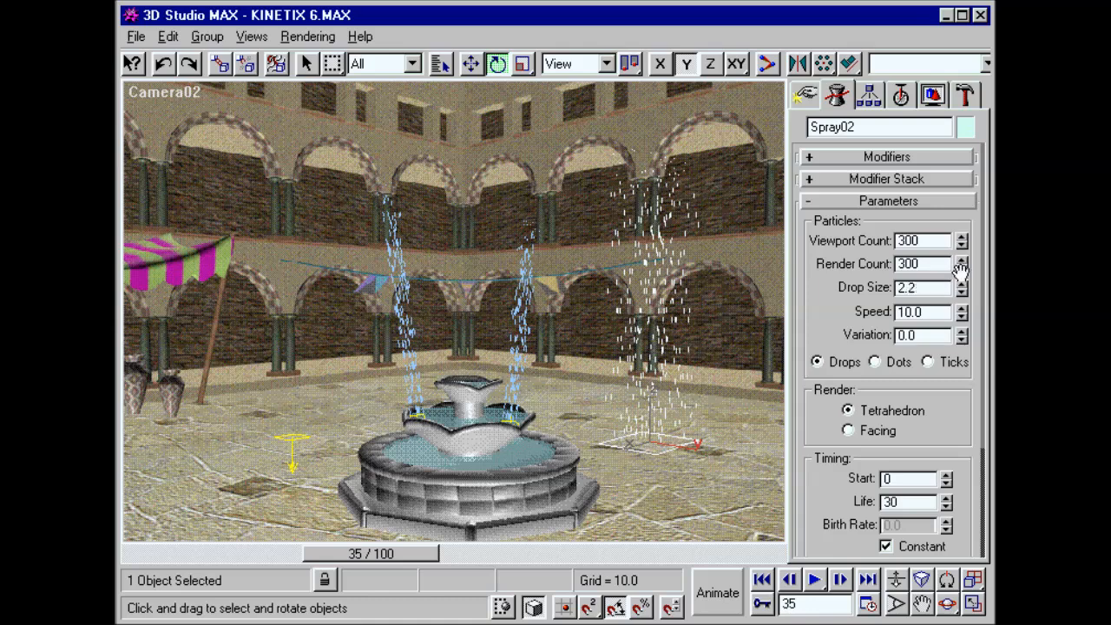
left_click_drag(961, 334, 976, 153)
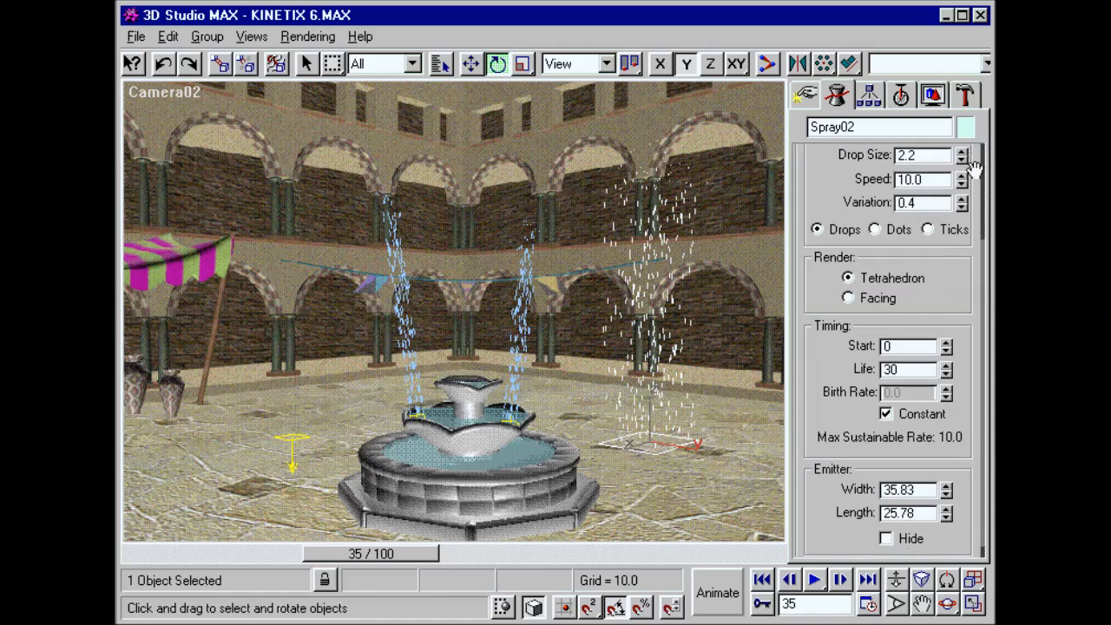
double_click(926, 491)
type("8")
key("Return")
double_click(927, 516)
type("8")
key("Return")
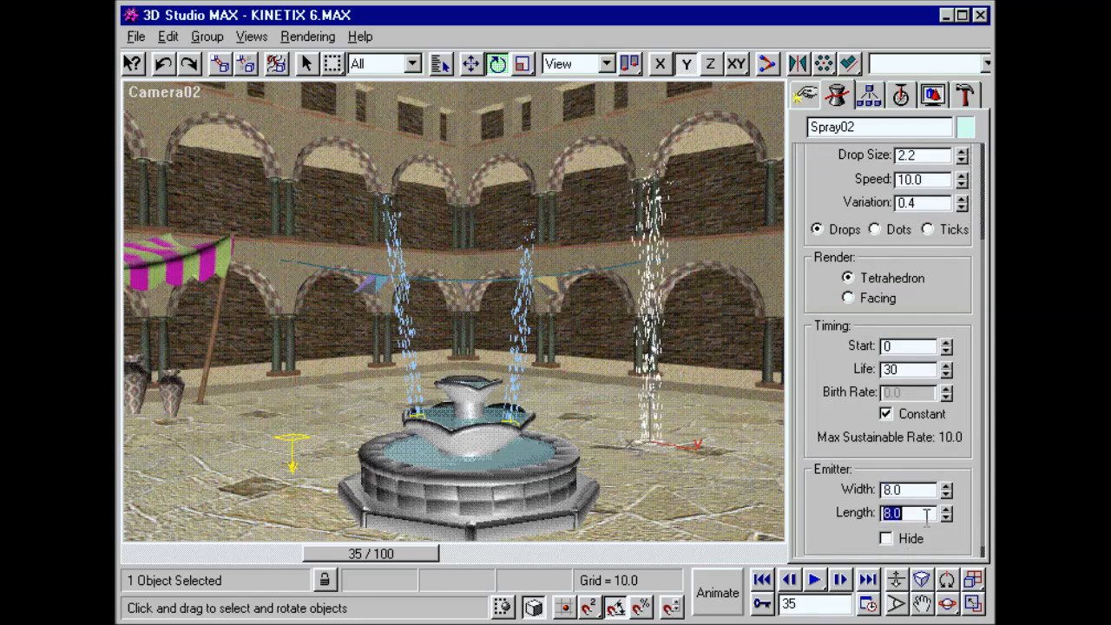
Step: Move the new spray to the absolute world position X 295, Y -292, Z 30 on top of the fountain
right_click(653, 441)
left_click(692, 451)
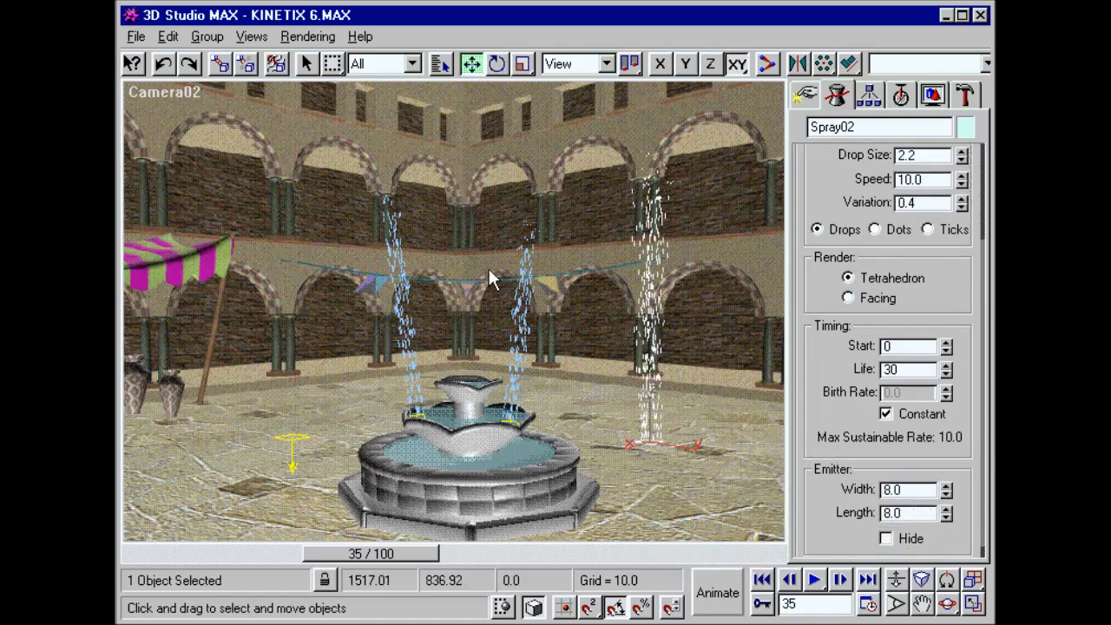
left_click(167, 37)
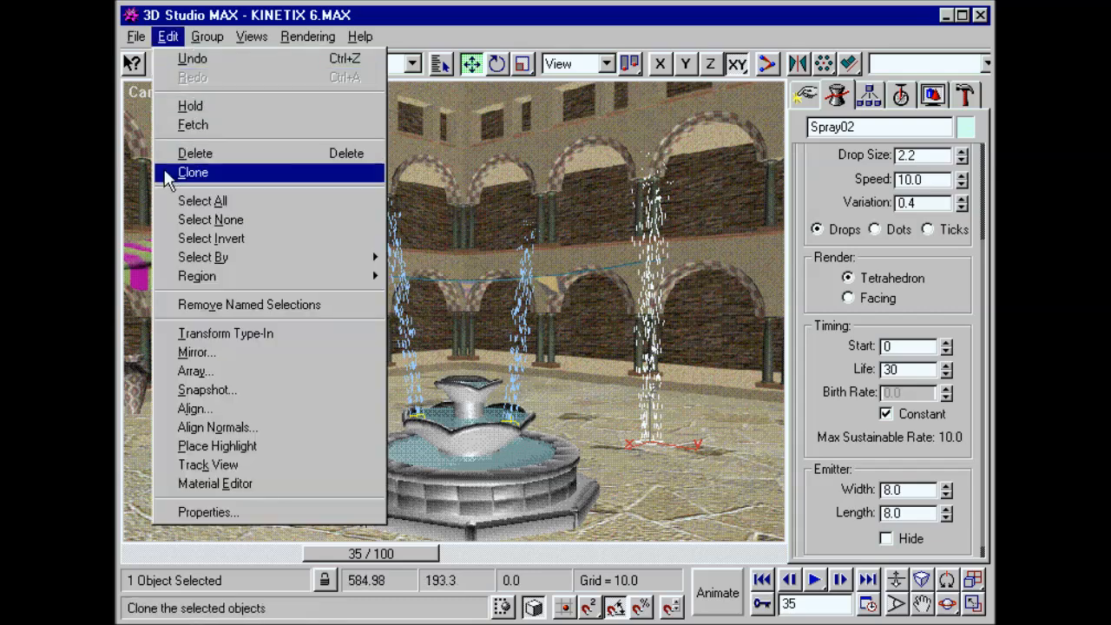
left_click(299, 333)
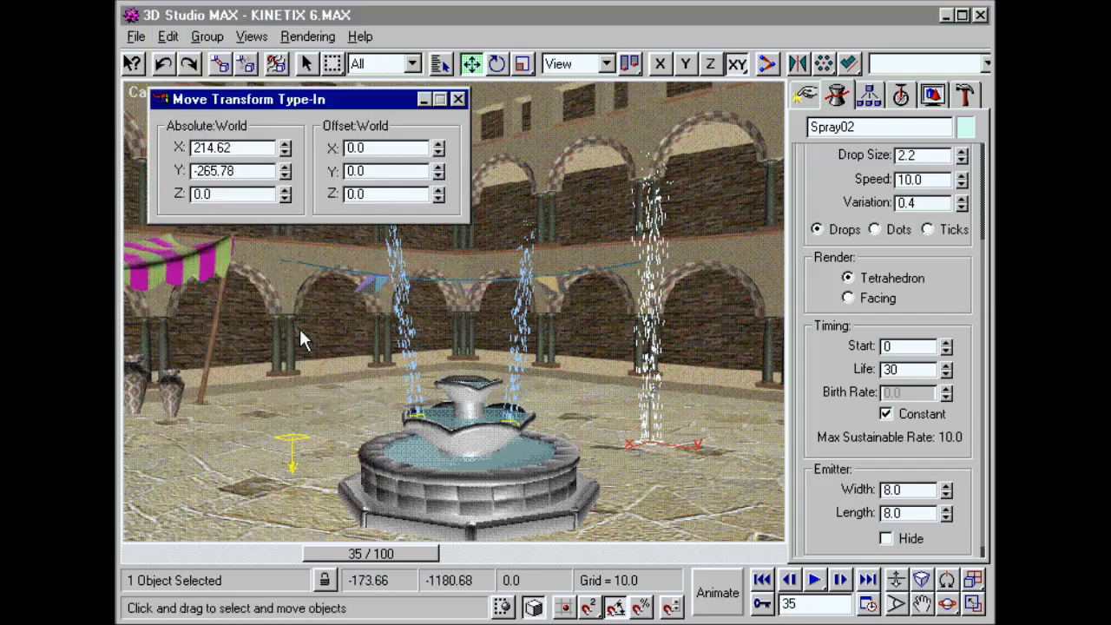
double_click(233, 200)
type("30")
key("shift+Tab")
type("-292")
key("shift+Tab")
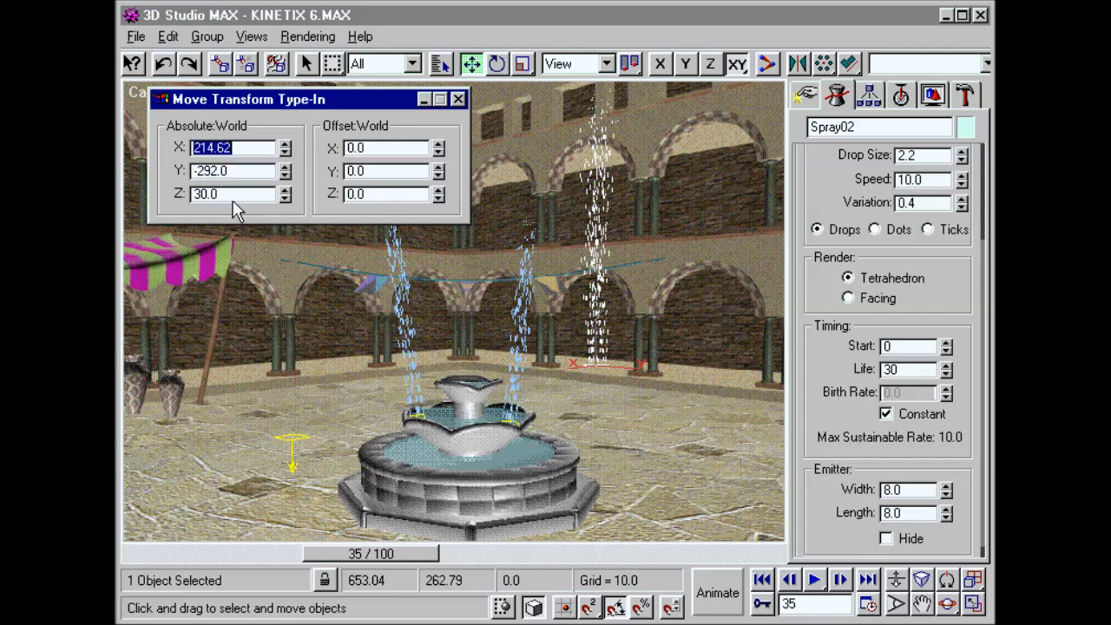
type("295")
key("Return")
left_click(457, 99)
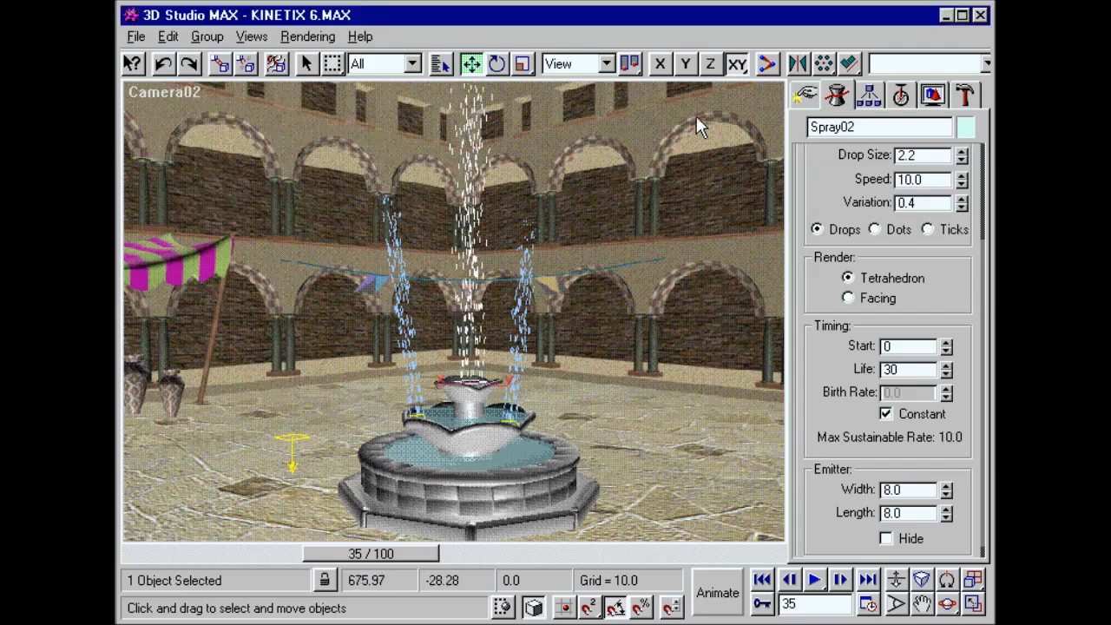
Step: Create a planar Gravity space warp with an icon size of about 9.2 on the floor to the right of the fountain
left_click(806, 96)
left_click(943, 132)
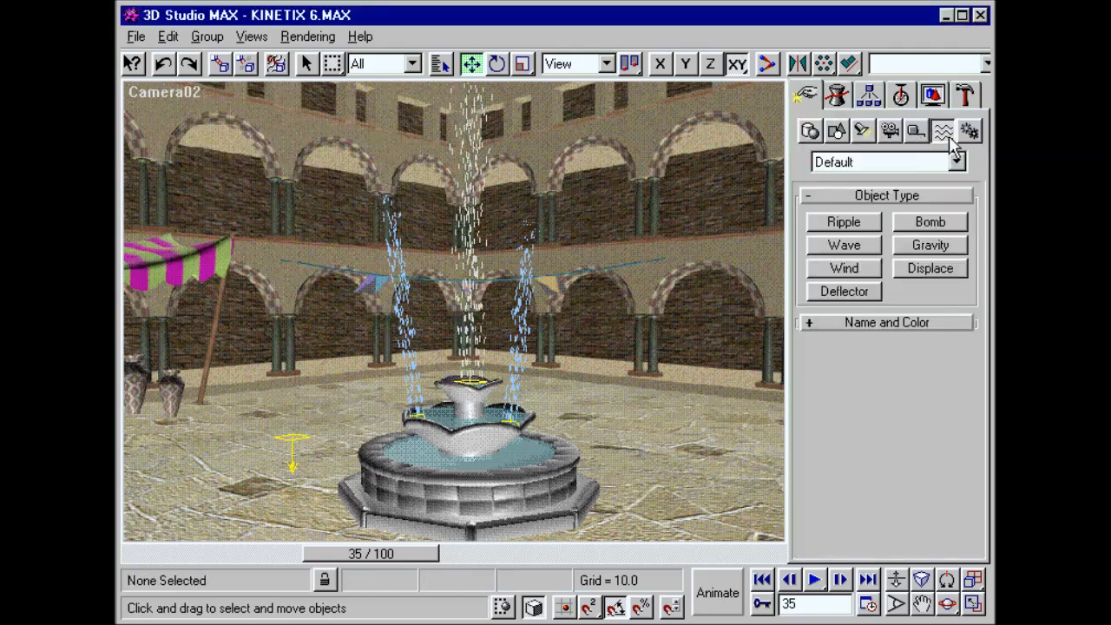
left_click(955, 251)
left_click_drag(712, 463, 768, 357)
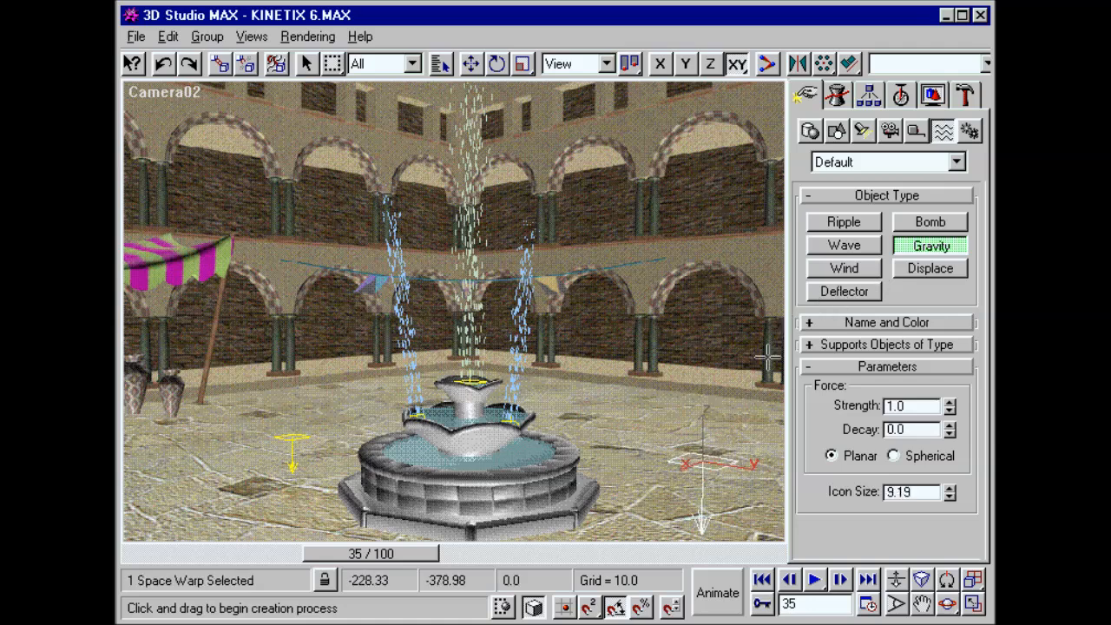
Step: Create a Wind space warp with an icon size of about 26 beside the fountain and rotate it to blow toward the fountain
left_click(821, 270)
mouse_move(640, 371)
left_mouse_down()
mouse_move(659, 389)
mouse_move(640, 477)
left_mouse_up()
right_click(642, 382)
left_click(682, 407)
left_click(639, 480)
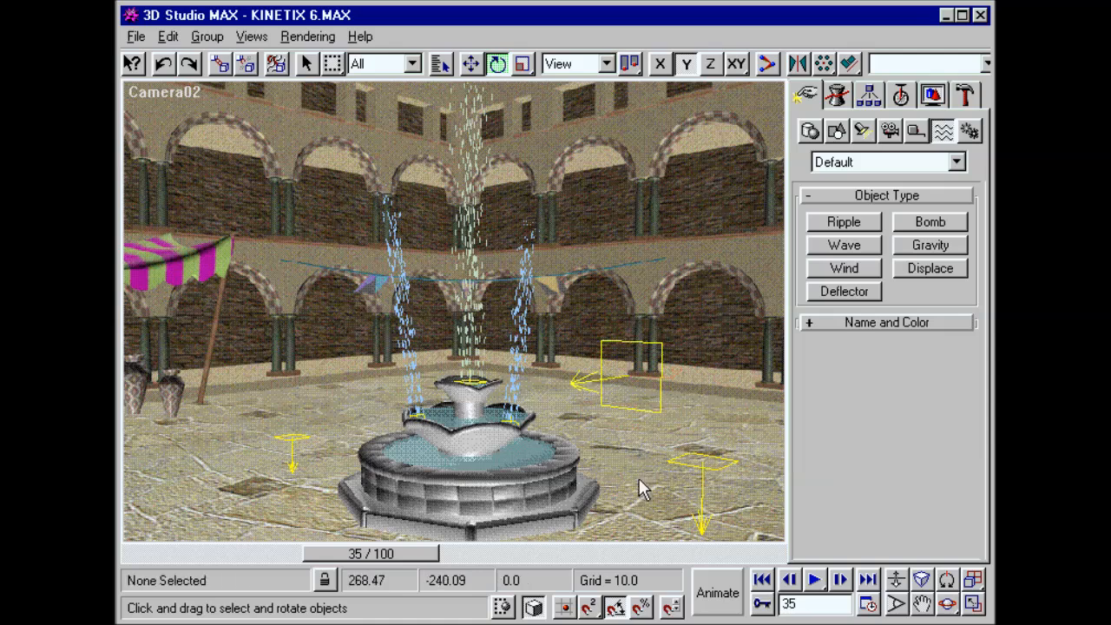
Step: Bind the fountain's two side sprays to the existing gravity space warp on the left
left_click(519, 347)
left_click(394, 241, "ctrl")
left_click(276, 63)
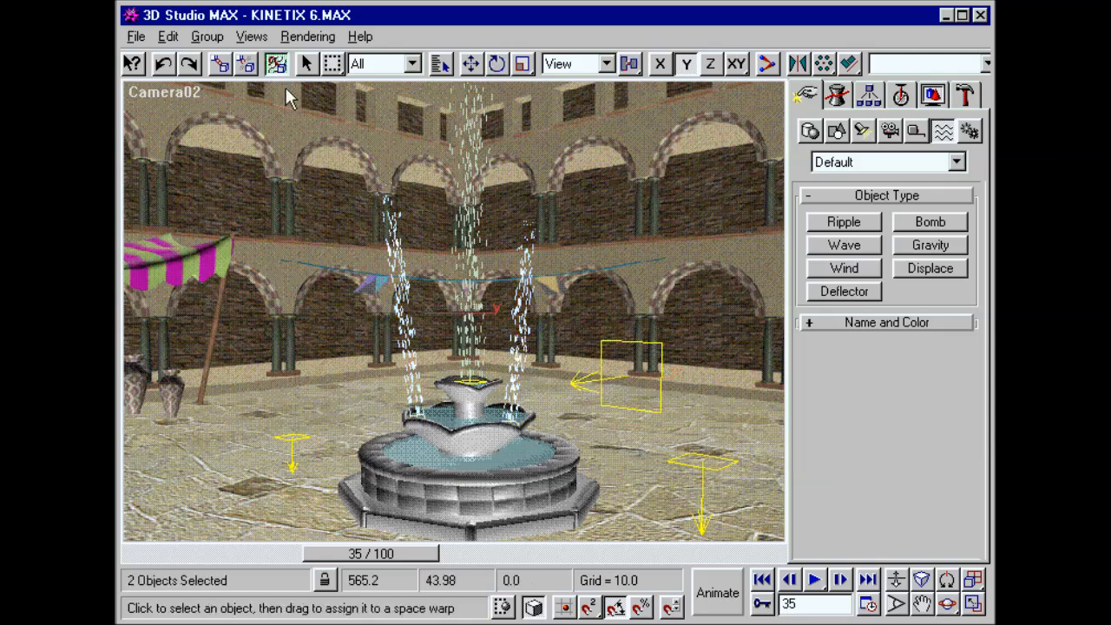
left_click_drag(399, 420, 292, 436)
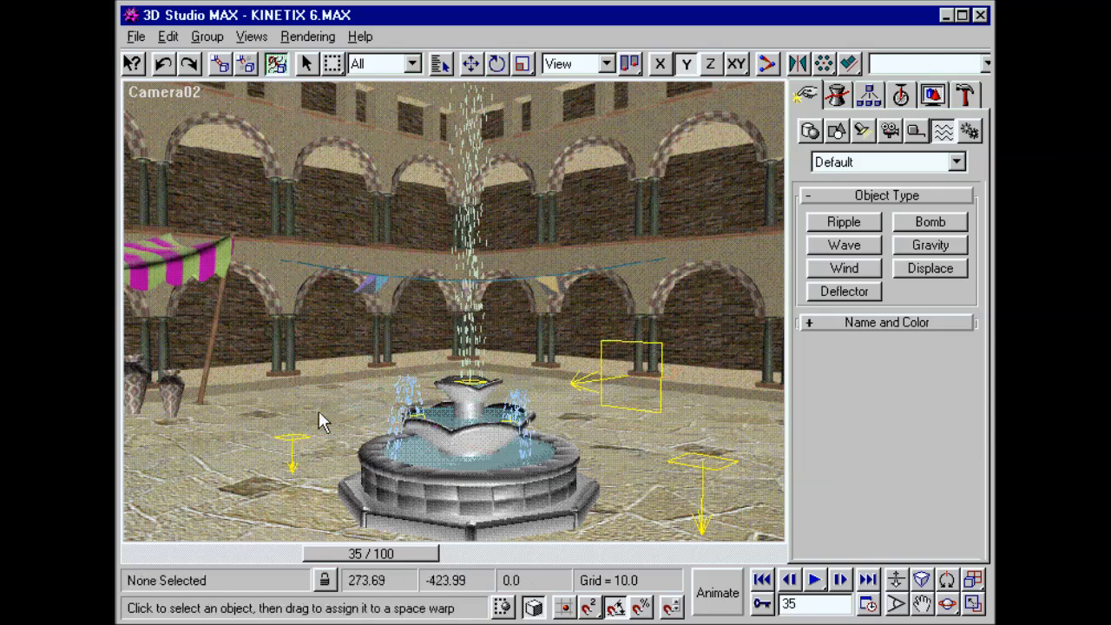
Step: Bind the central fountain spray to the new gravity and wind space warps
mouse_move(453, 343)
left_mouse_down()
mouse_move(523, 369)
mouse_move(665, 456)
left_mouse_up()
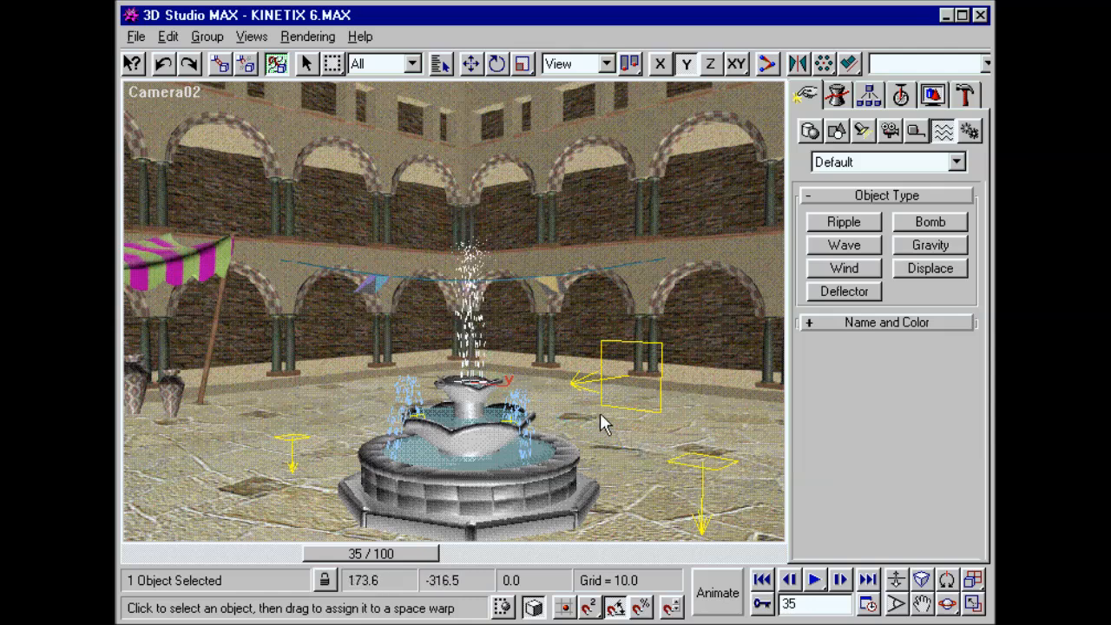
mouse_move(475, 319)
left_mouse_down()
mouse_move(566, 377)
mouse_move(595, 377)
left_mouse_up()
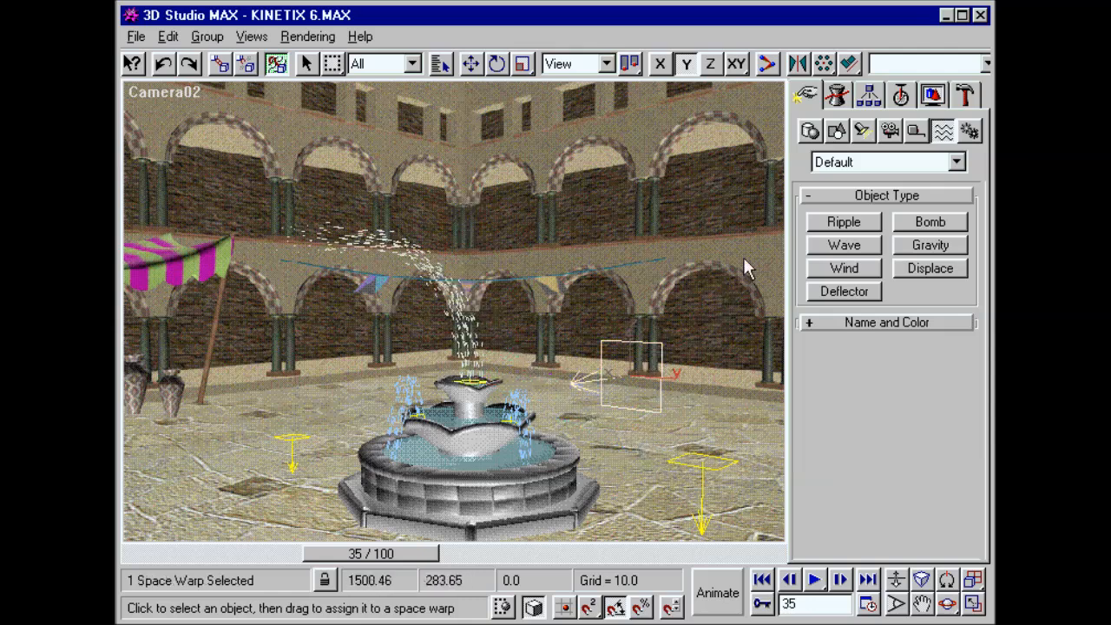
Step: Set the wind's strength to 0.5 and increase its turbulence
left_click(846, 99)
mouse_move(950, 262)
left_mouse_down()
mouse_move(949, 159)
mouse_move(954, 324)
left_mouse_up()
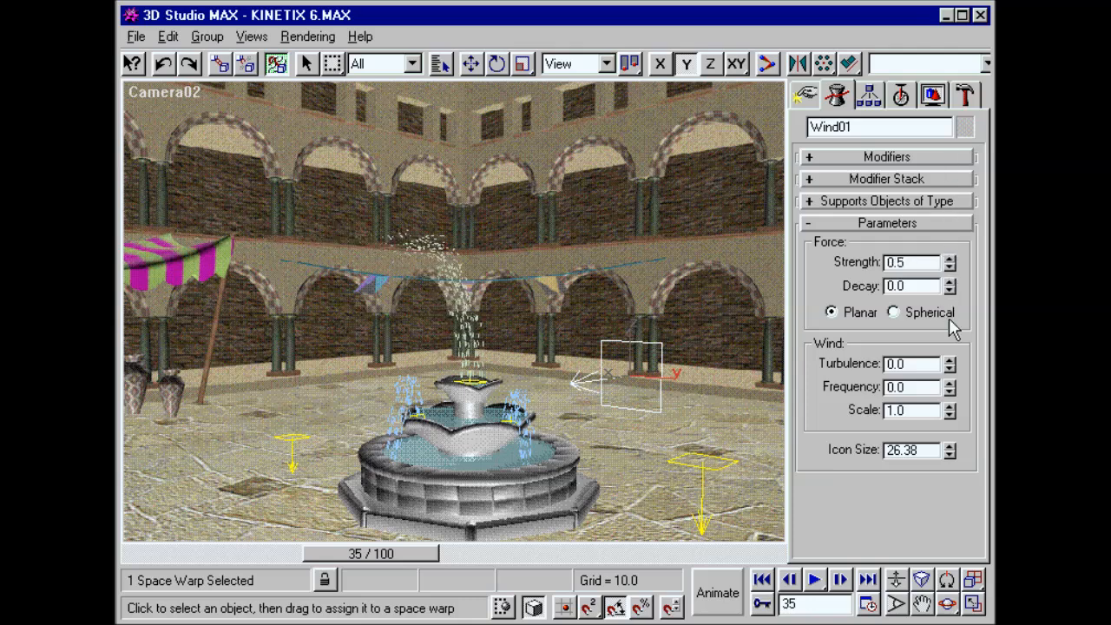
left_click_drag(950, 363, 950, 139)
Step: Deselect the wind warp and scrub the animation to frame 65 to check the blown fountain spray
left_click(806, 95)
left_click(699, 213)
left_click_drag(392, 553, 550, 551)
Step: In the Camera01 view at frame 0, bind the wall and its red ornaments to the yellow ripple space warp
key("c")
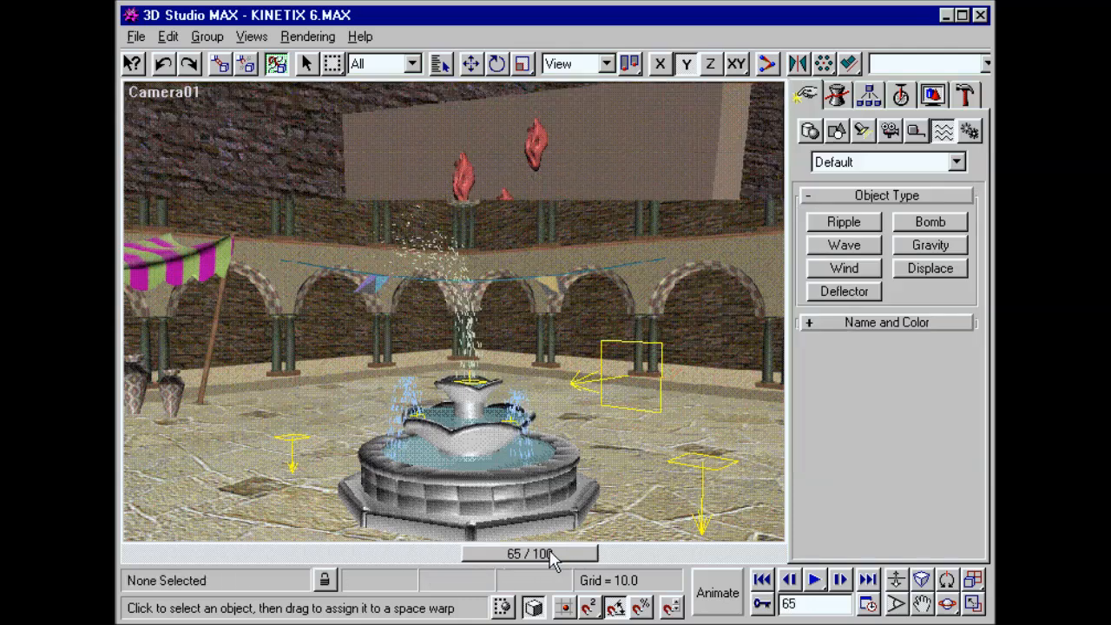
key("Home")
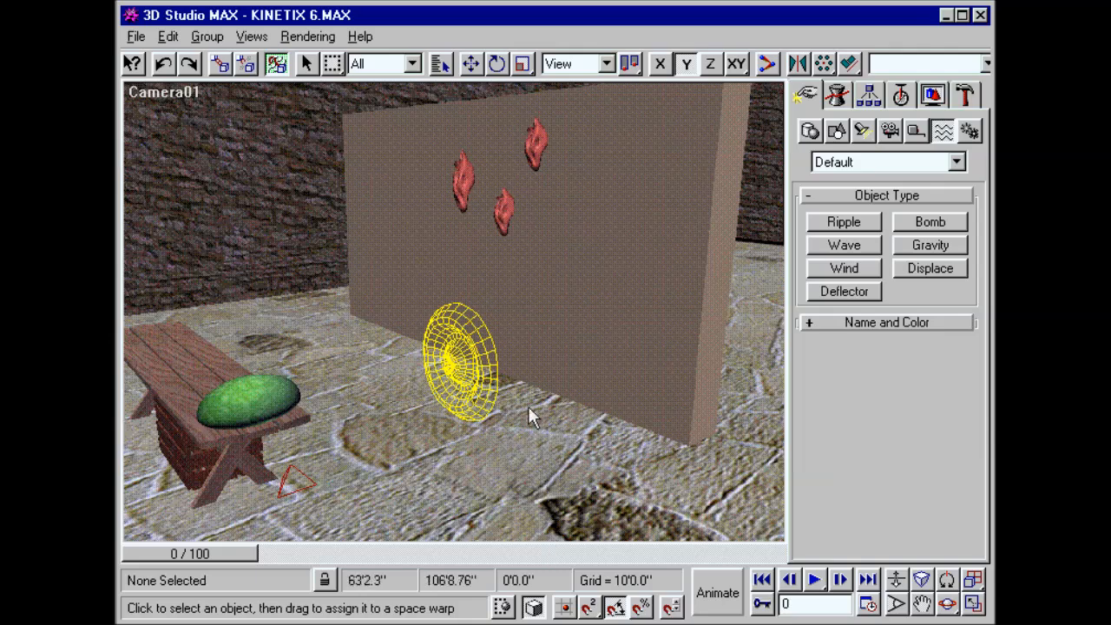
left_click(487, 283)
left_click(459, 180, "ctrl")
left_click(529, 160, "ctrl")
left_click_drag(499, 201, 444, 320, "ctrl")
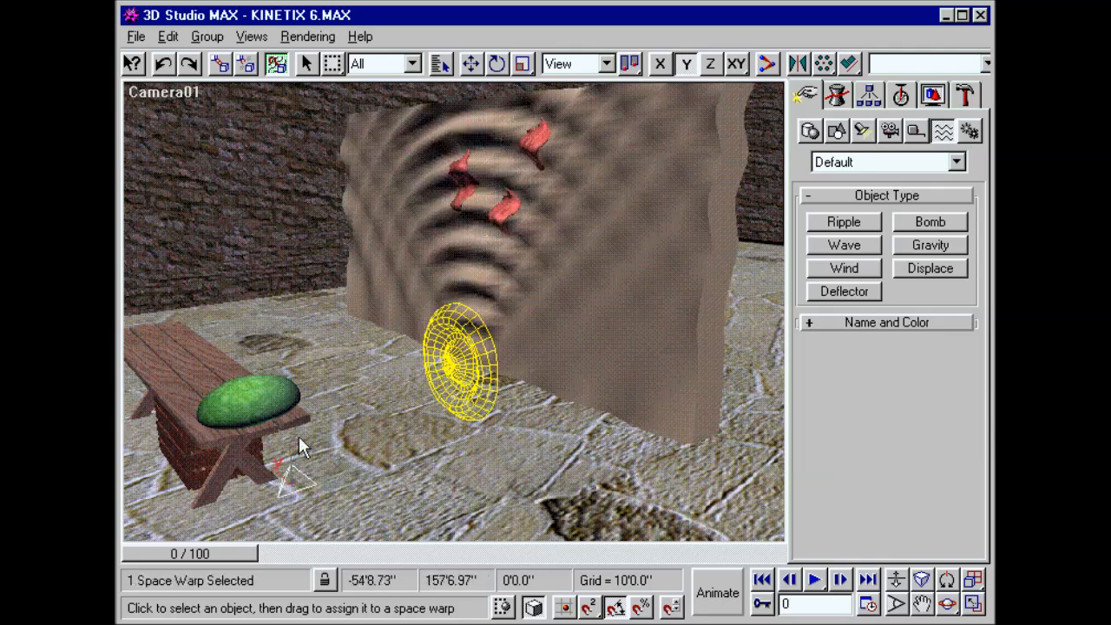
Step: Bind the green ellipsoid on the bench to the bomb space warp and open the bomb's parameters
left_click(294, 389)
left_click_drag(293, 389, 291, 476)
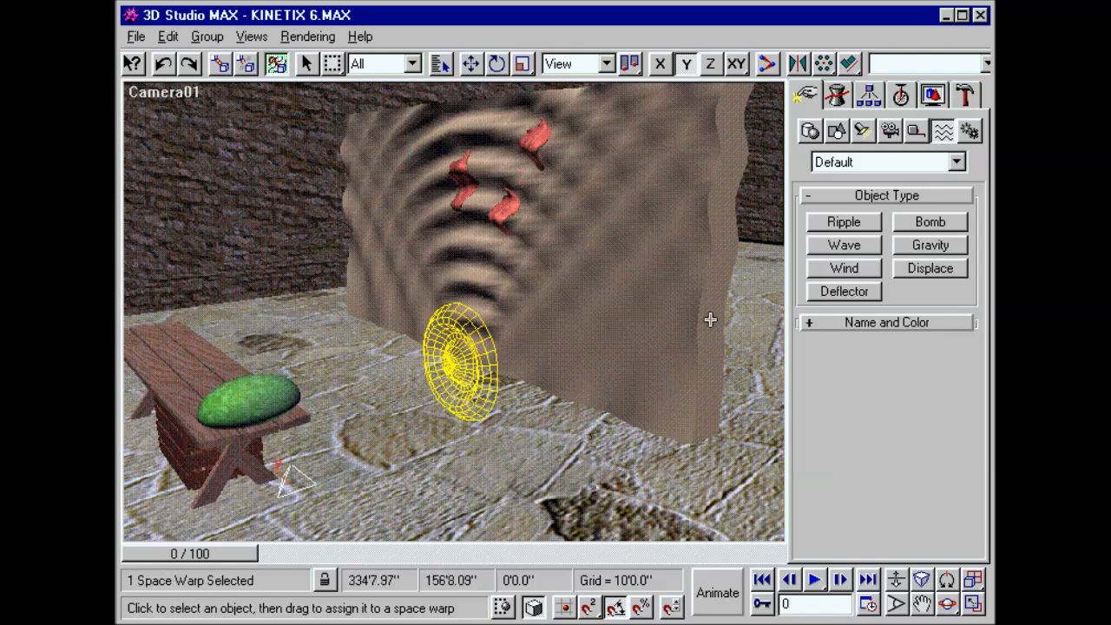
left_click(843, 97)
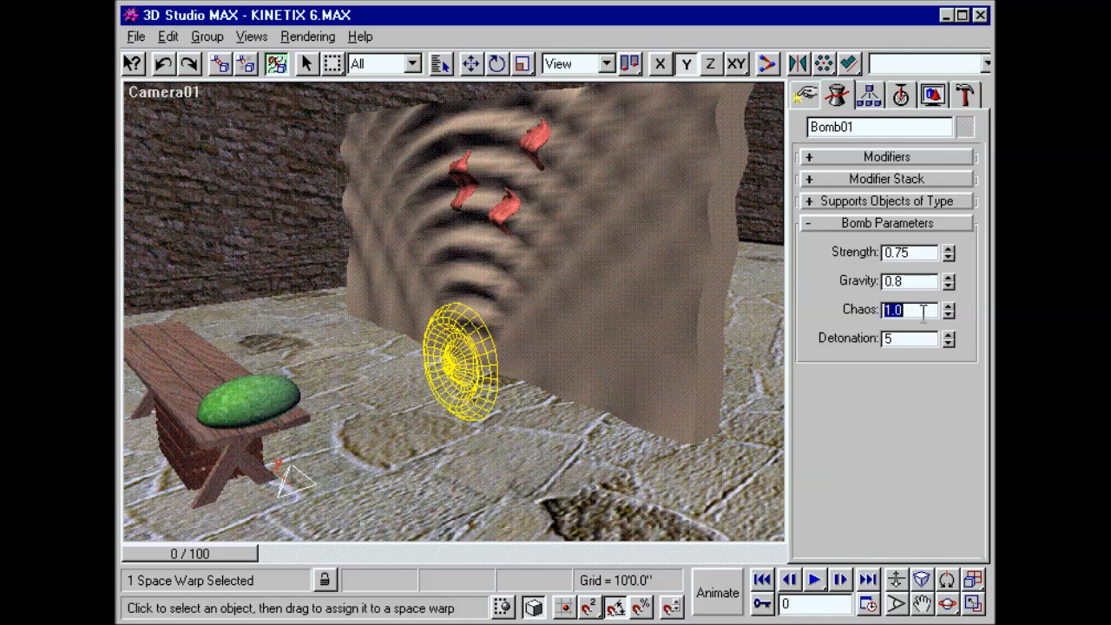
Step: Hide all space warps in the scene and scrub through the animation to check the ripple and bomb effects
left_click(932, 96)
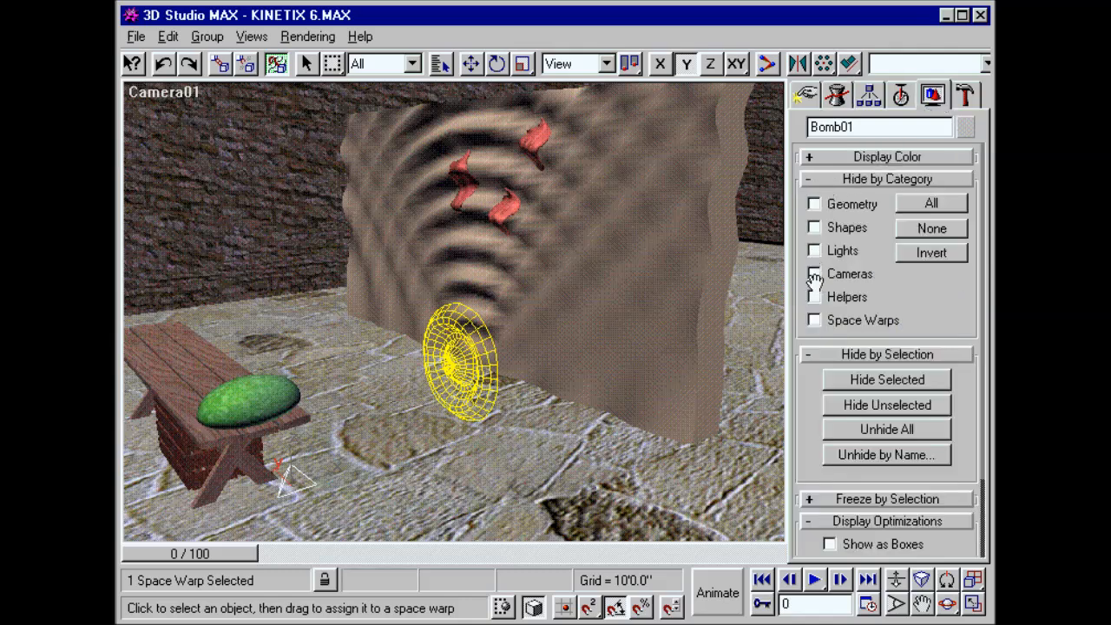
left_click(814, 320)
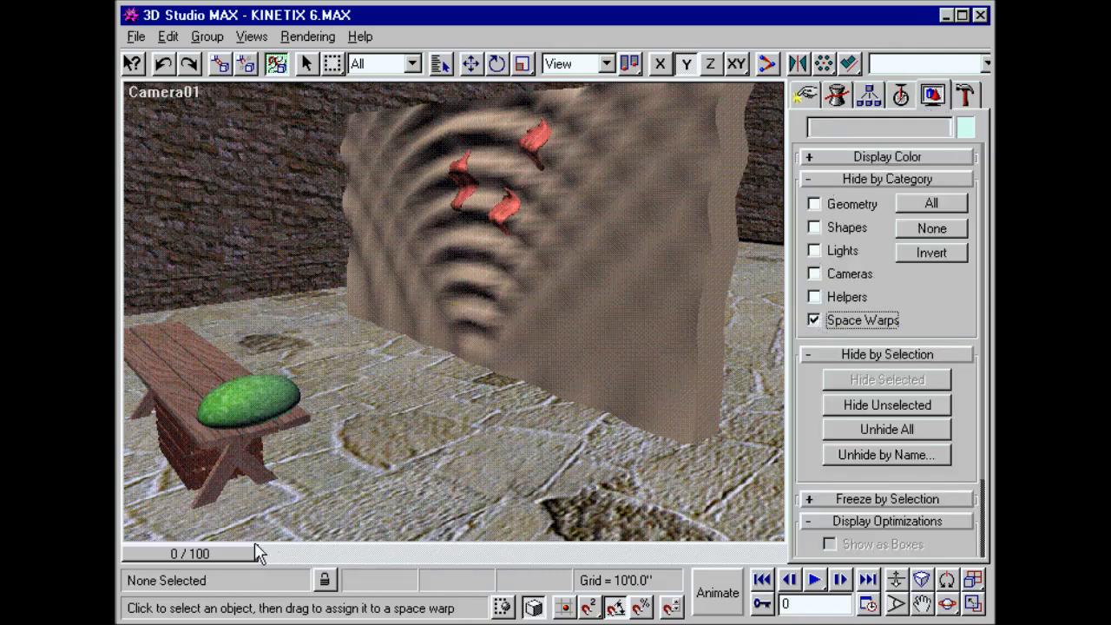
left_click_drag(206, 552, 492, 554)
left_click_drag(524, 553, 738, 553)
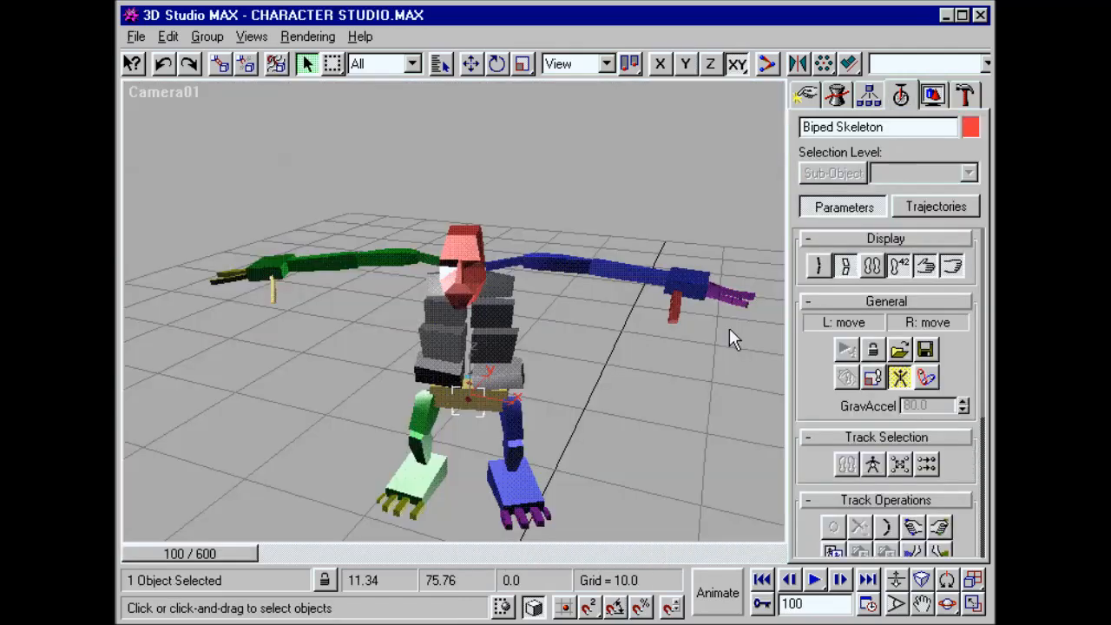
Step: Display the biped skeleton as bones and unhide all objects to reveal the ogre's mesh
left_click_drag(820, 265, 846, 265)
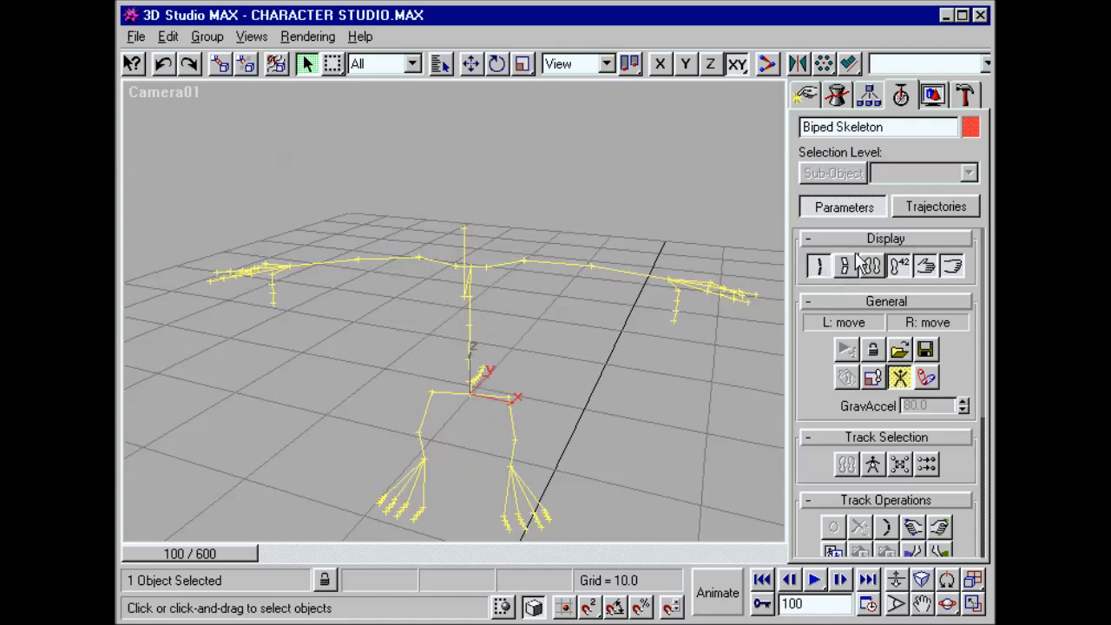
left_click(935, 100)
left_click(904, 428)
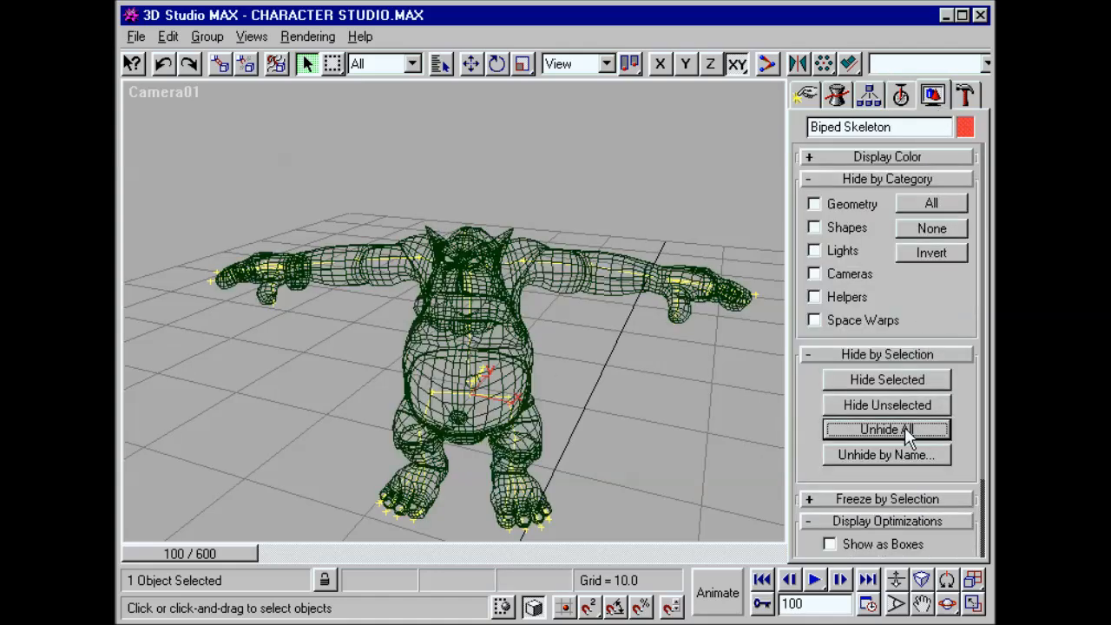
Step: Apply the Physique modifier to the Zolaf Upper Body mesh and attach it to the biped's pelvis node
left_click(838, 97)
key("w")
left_click(511, 330)
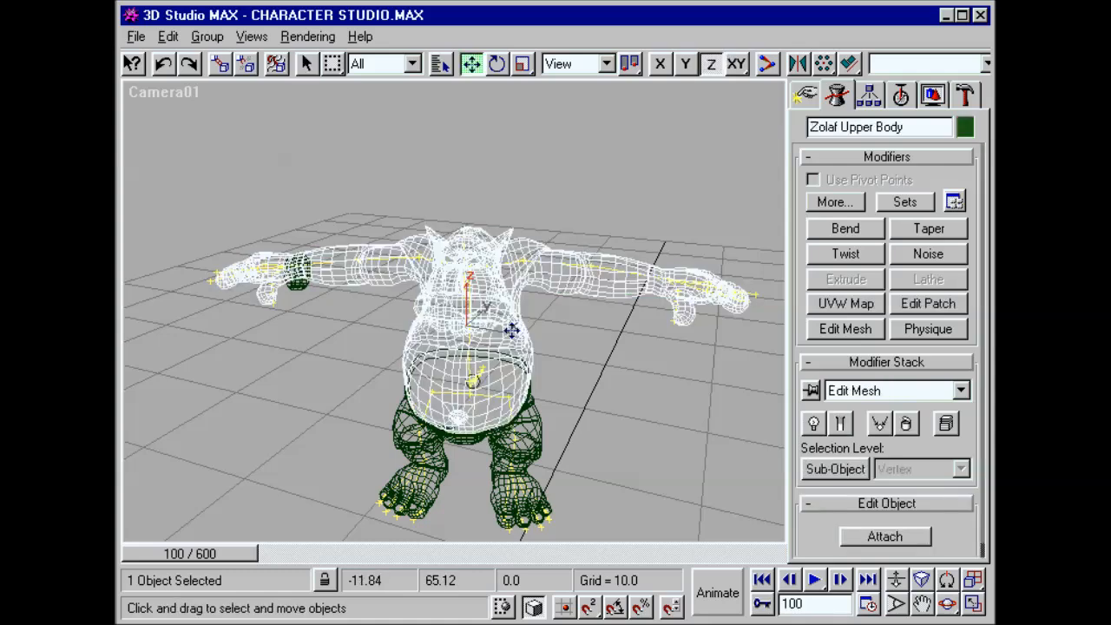
mouse_move(511, 330)
left_mouse_down()
mouse_move(515, 240)
mouse_move(515, 329)
left_mouse_up()
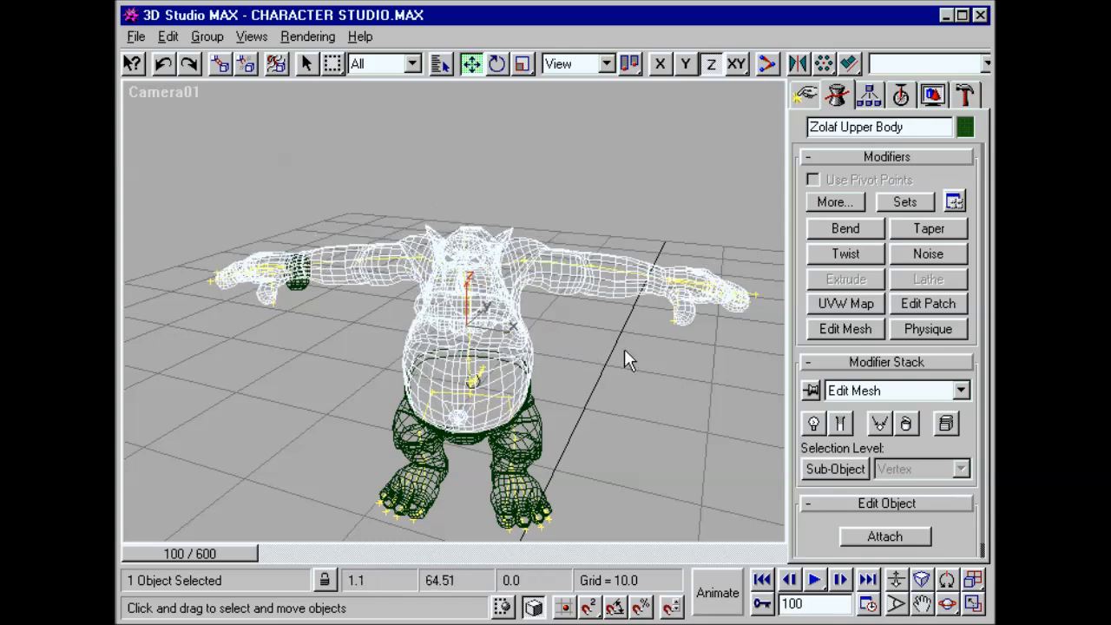
left_click(955, 335)
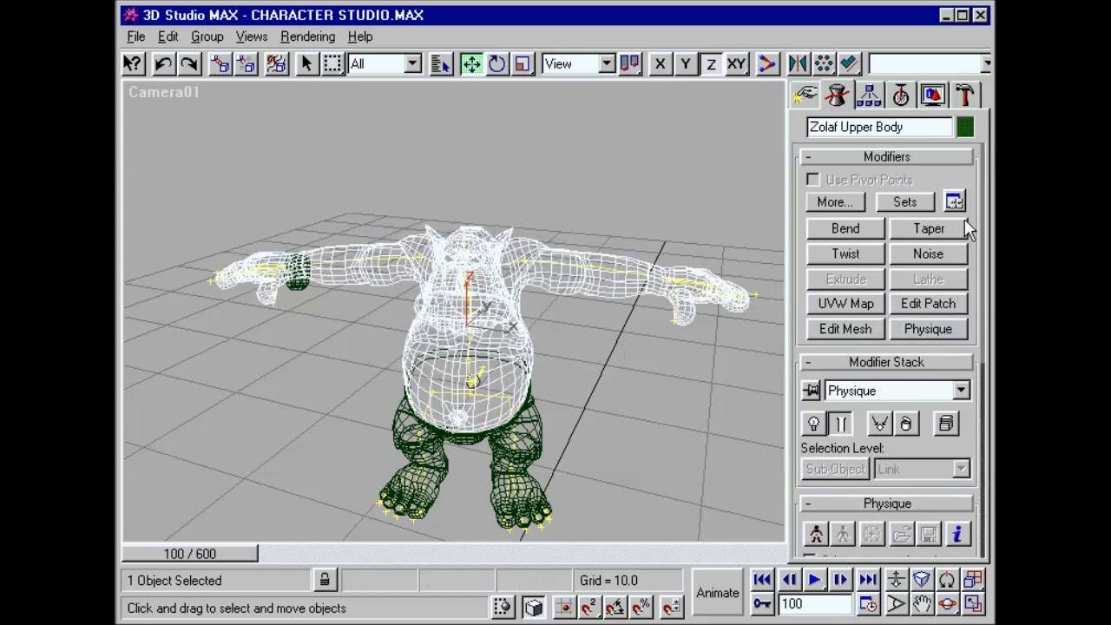
left_click(964, 157)
left_click(816, 350)
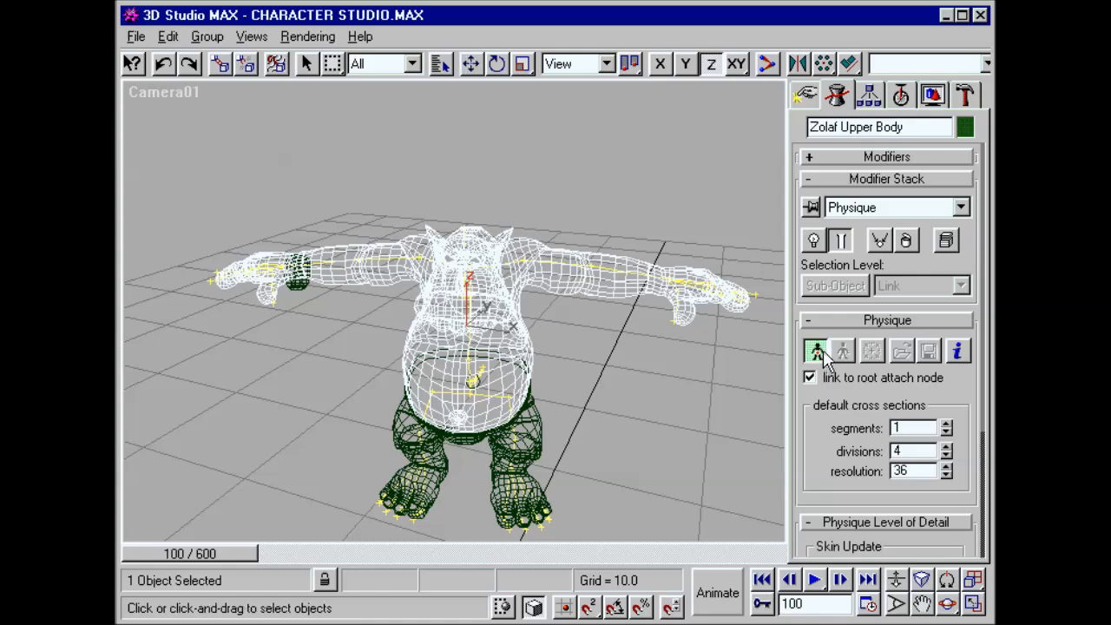
left_click(468, 355)
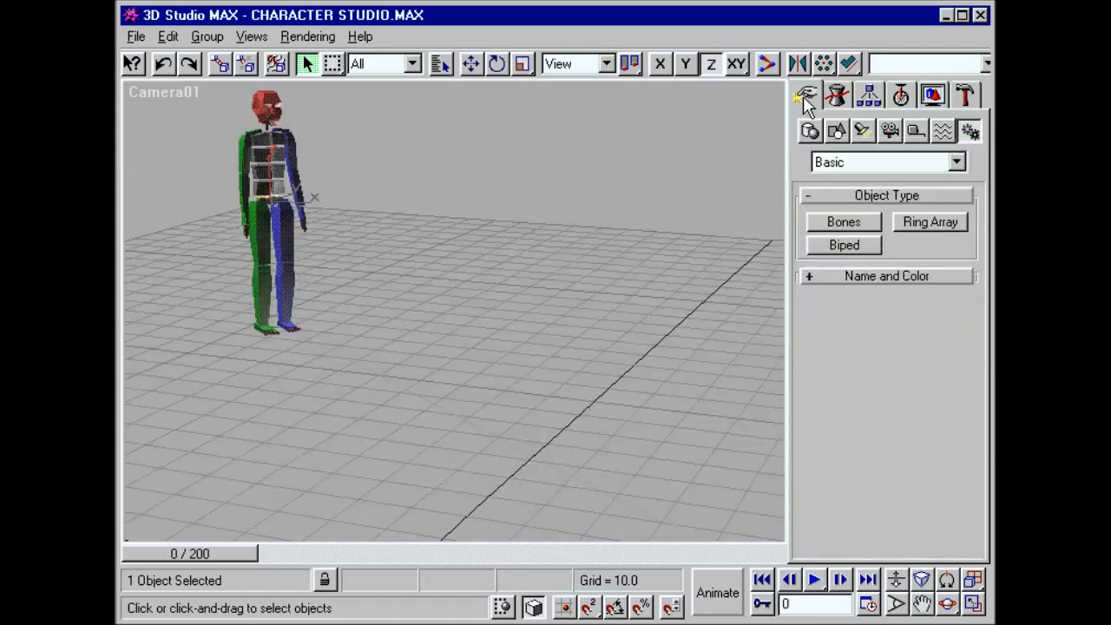
Step: Load Catwalk.bip onto the biped in footstep mode and scrub to frame 82 to check the walk
left_click(910, 97)
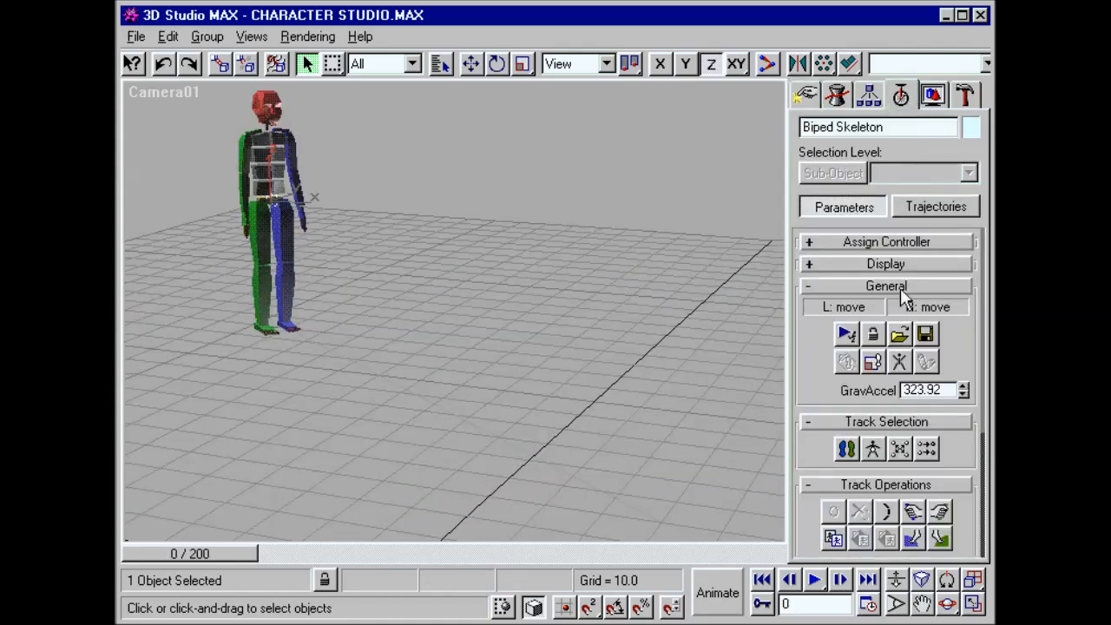
left_click(846, 448)
left_click(901, 335)
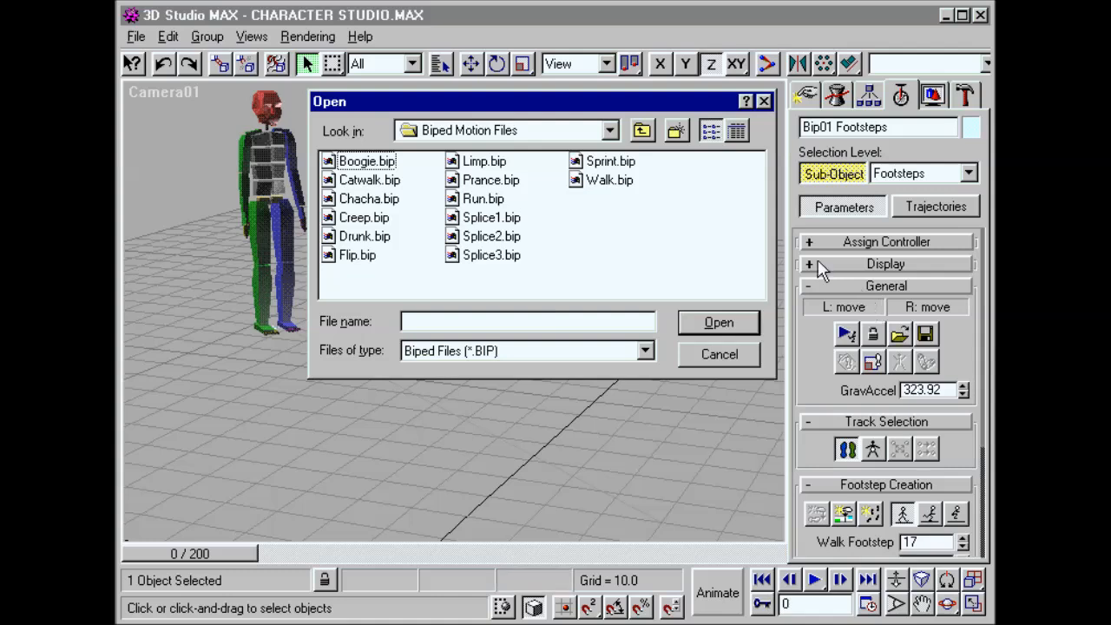
left_click(392, 180)
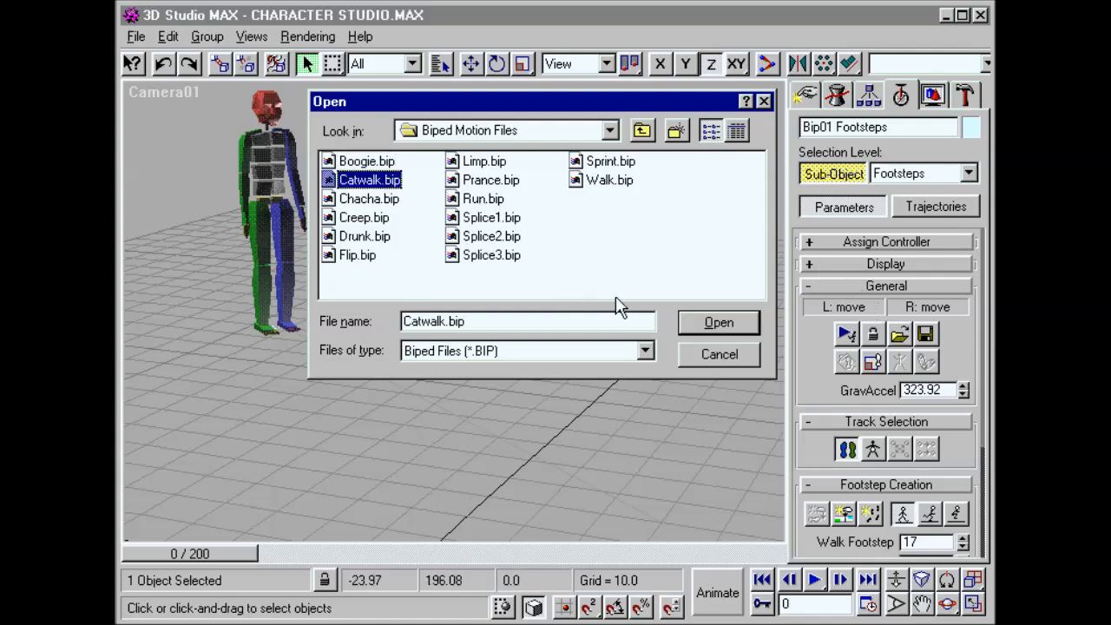
left_click(705, 328)
left_click_drag(206, 549, 425, 549)
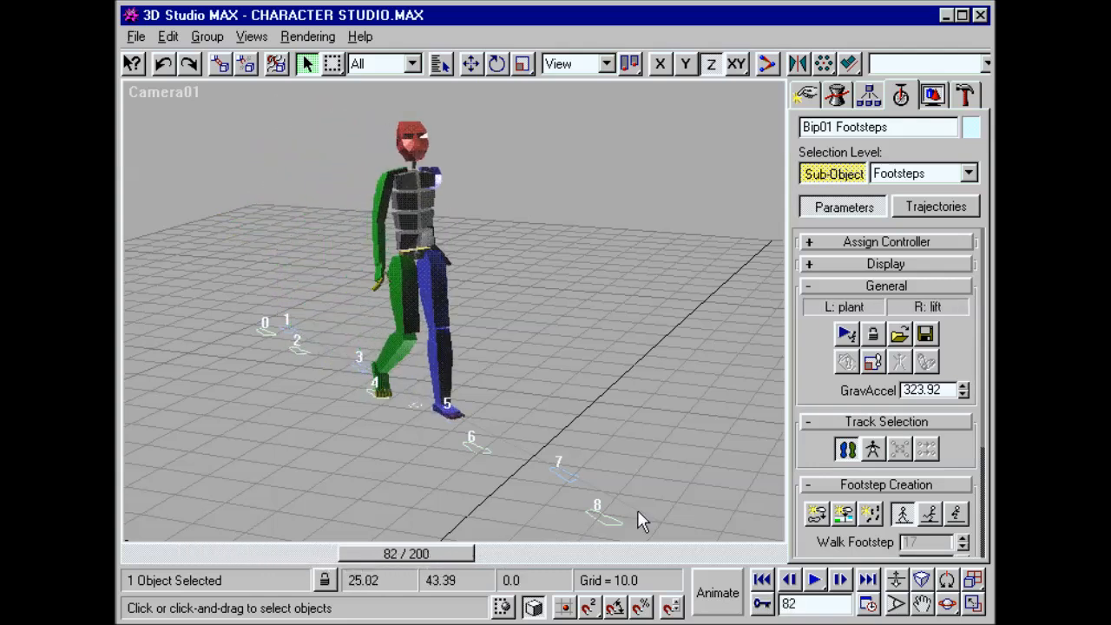
Step: Leave footstep mode and rotate the biped's Spine1 at frame 82 to tilt the upper body
left_click(845, 449)
left_click(424, 220)
key("e")
left_click_drag(424, 219, 427, 258)
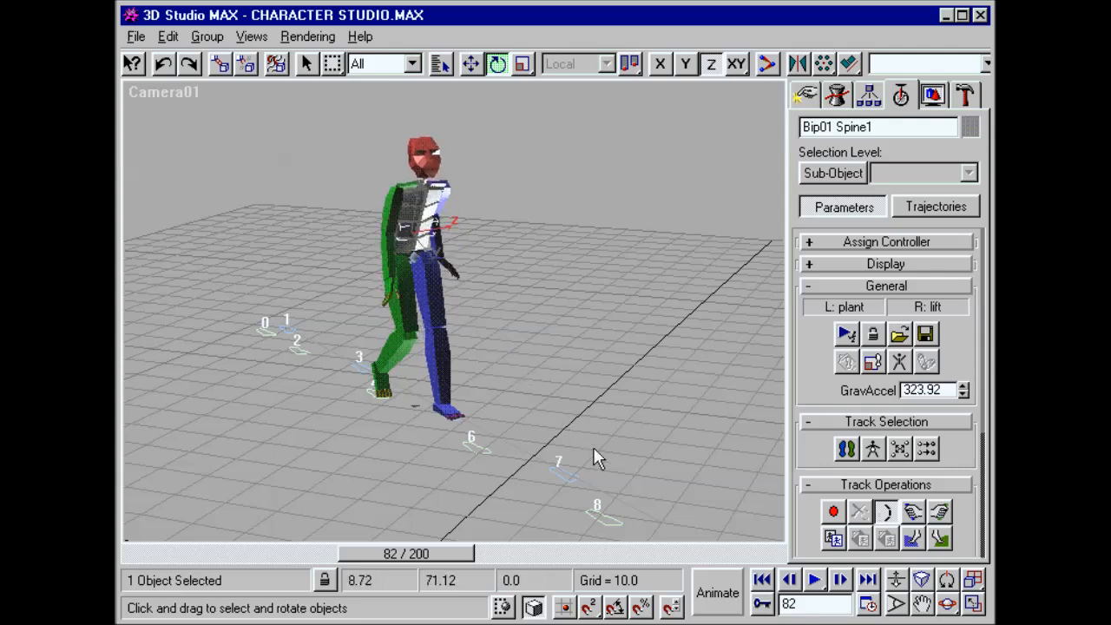
Step: Return to frame 0, select footsteps 2 through 8 in footstep mode and delete them
left_click(762, 584)
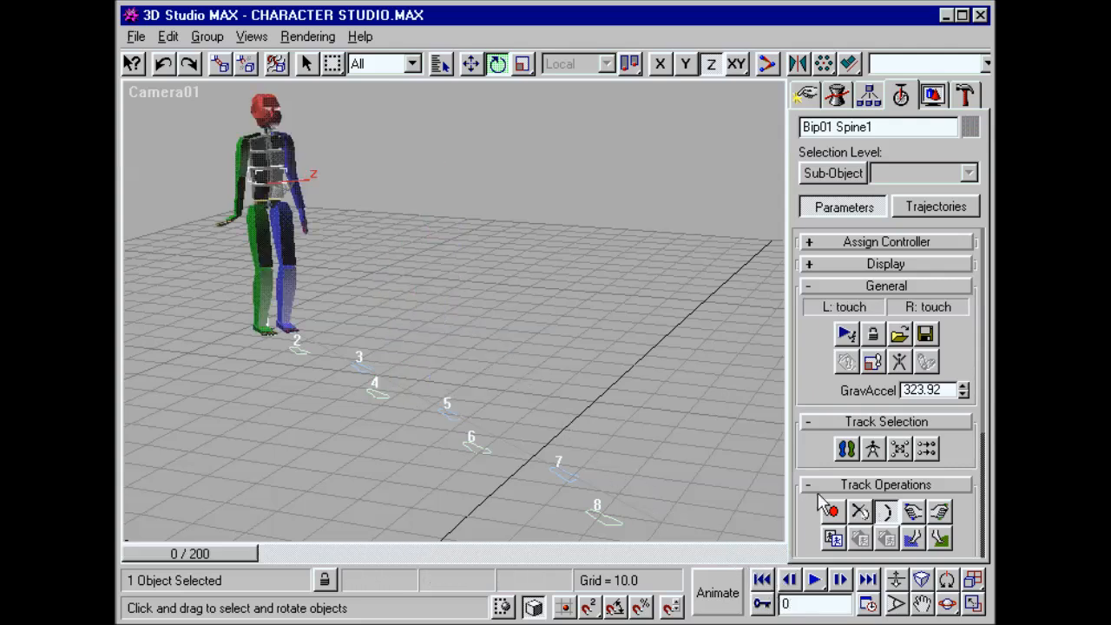
left_click(846, 449)
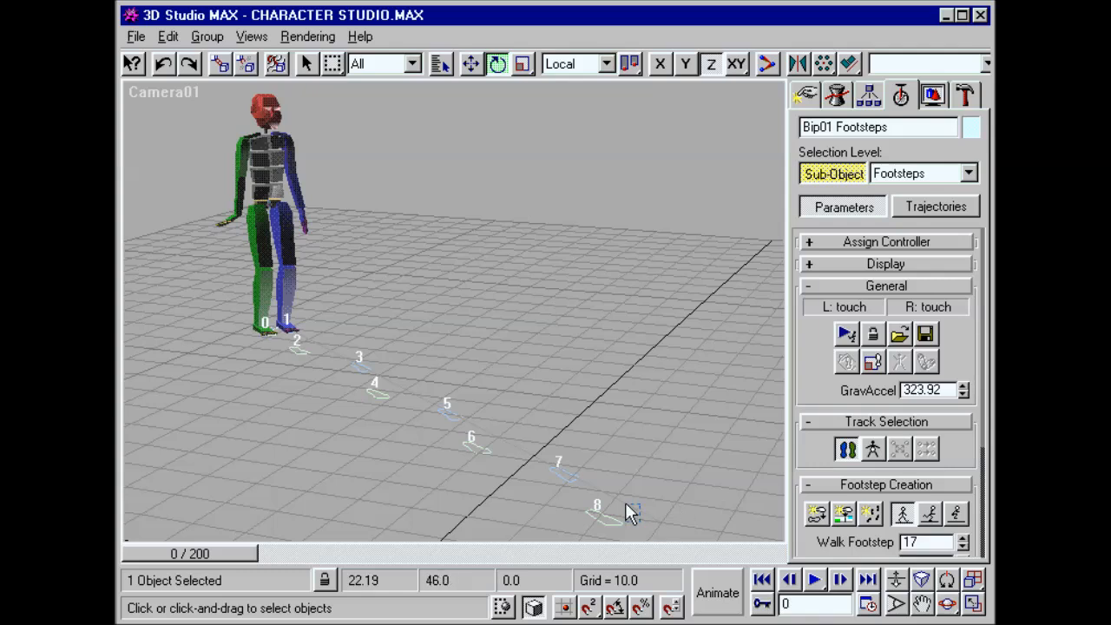
left_click_drag(324, 352, 343, 356)
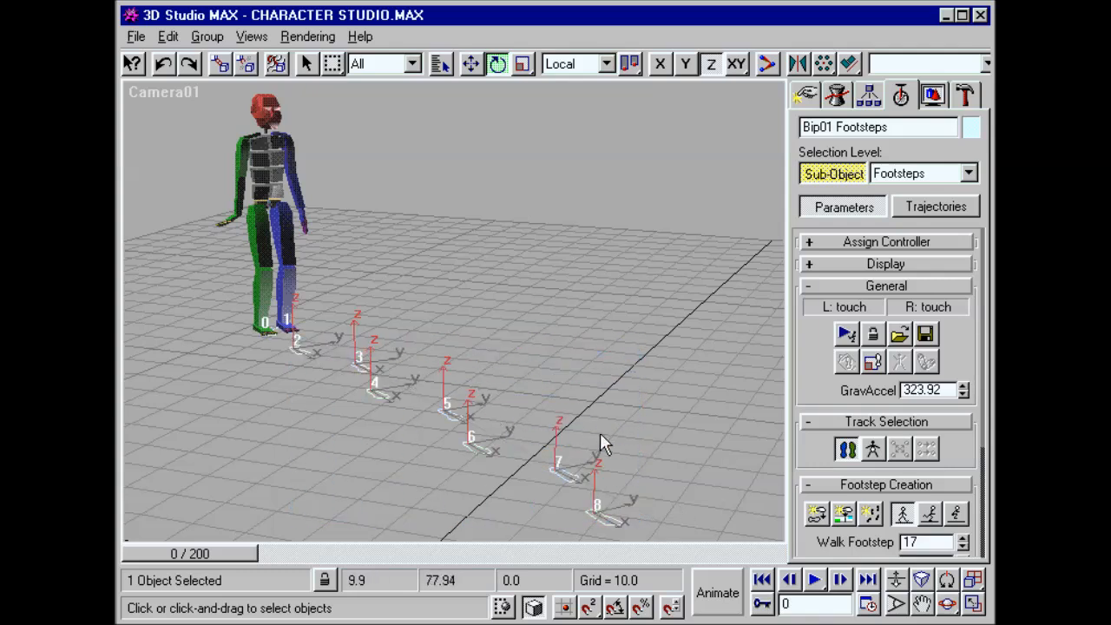
left_click_drag(842, 403, 849, 243)
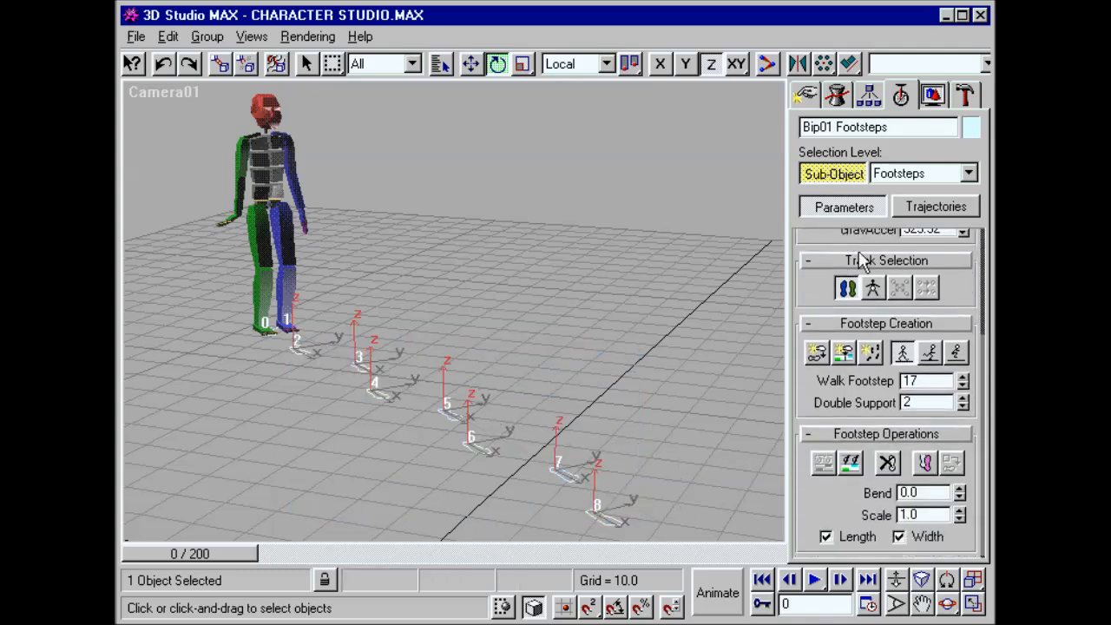
left_click(887, 464)
Step: Place six new walk footsteps across the grid, generate their keys, and scrub to frame 86 to check the walk
left_click(816, 351)
left_click(309, 343)
left_click(366, 361)
left_click(412, 399)
left_click(481, 420)
left_click(536, 466)
left_click(623, 492)
left_click(815, 467)
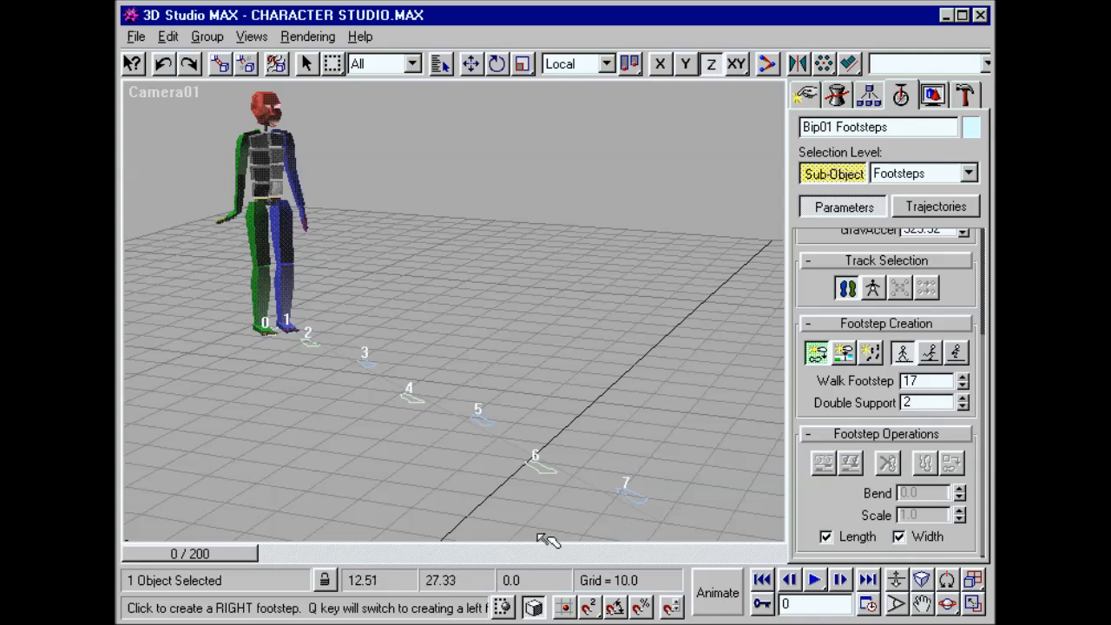
left_click_drag(212, 554, 434, 554)
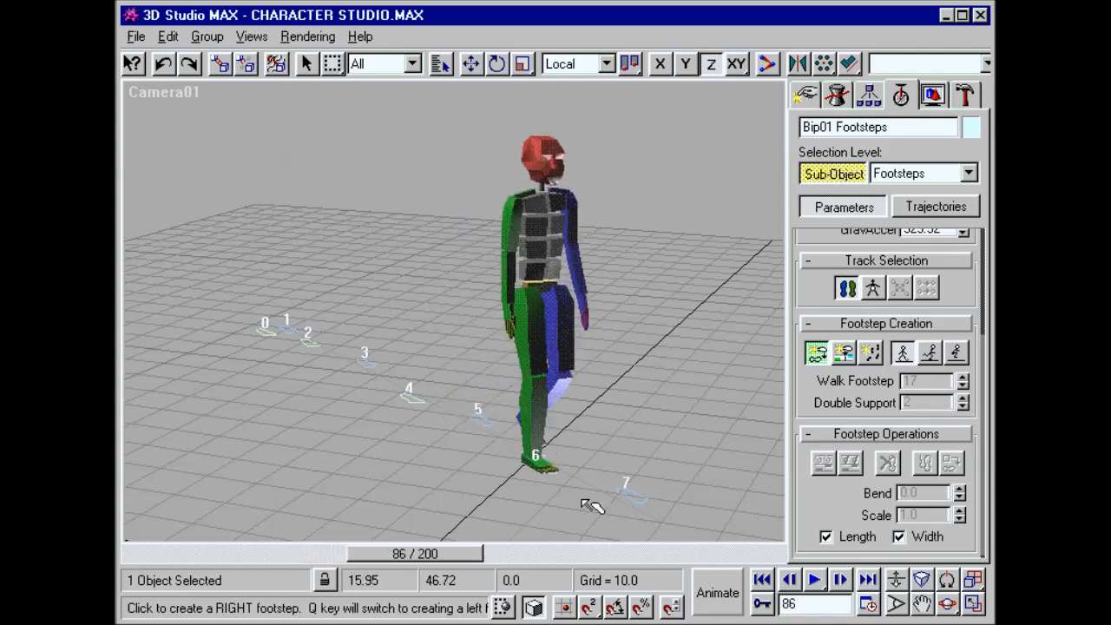
left_click(800, 359)
Step: From frame 0, move footsteps 3, 5 and 6 to new positions and scrub to frame 98 to check the adapted walk
left_click(762, 580)
left_click_drag(373, 362, 373, 329)
key("F6")
left_click(475, 421)
left_click_drag(475, 421, 492, 409)
left_click_drag(532, 467, 509, 489)
left_click_drag(206, 553, 469, 555)
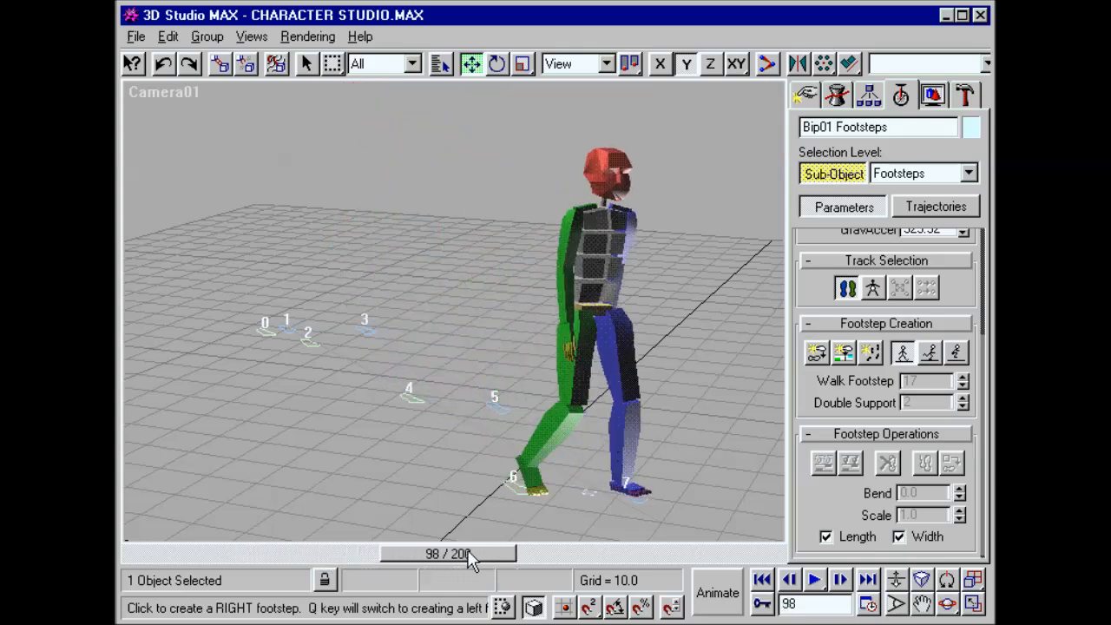
Step: Load the Splice2.bip motion onto the biped and scrub to frame 60 to check it
left_click(824, 436)
left_click(903, 284)
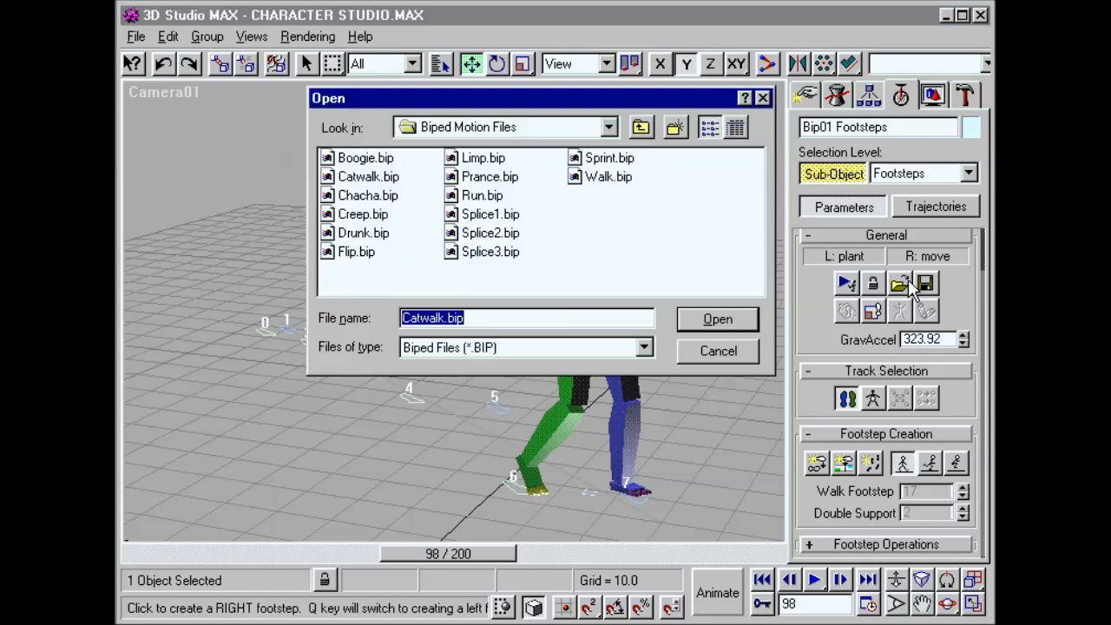
left_click(495, 233)
left_click(702, 322)
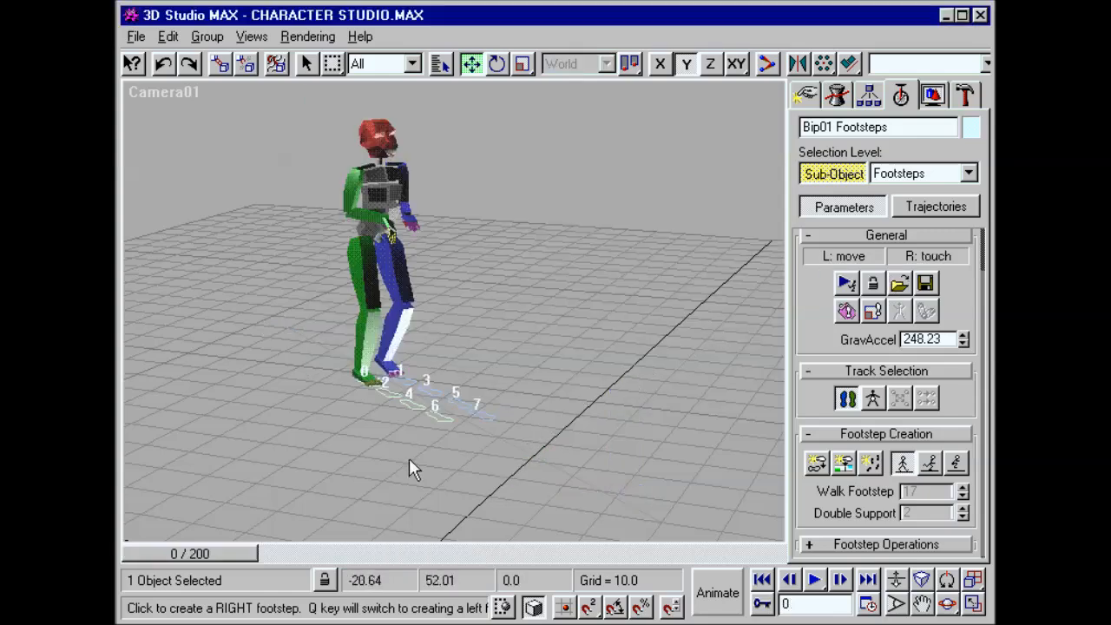
left_click_drag(206, 551, 368, 555)
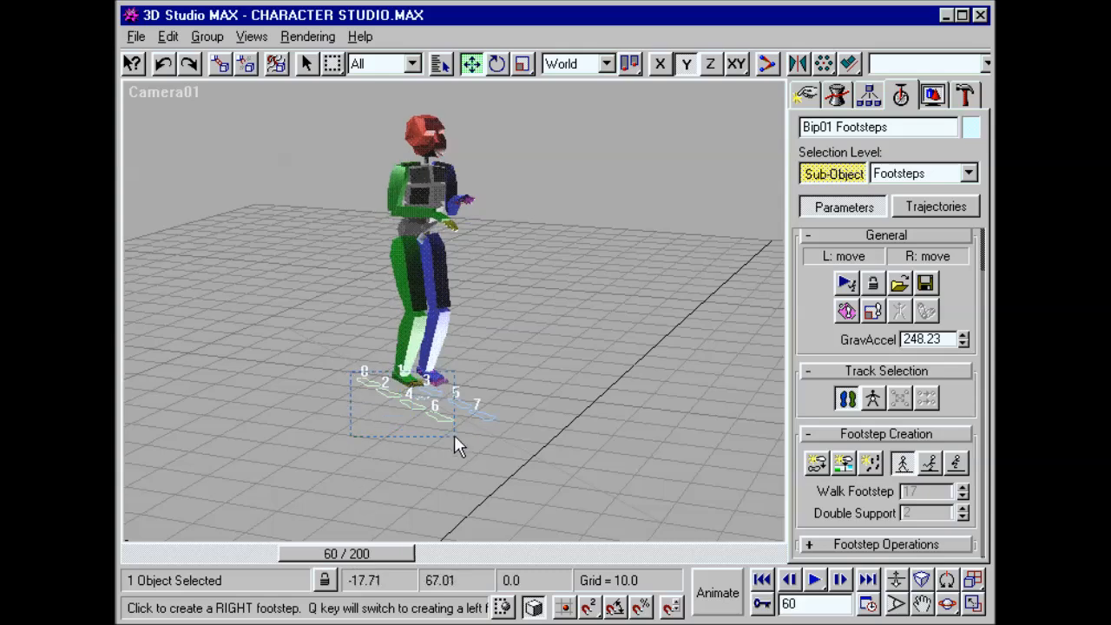
Step: Select all of the biped's footsteps, copy them, and collapse the footstep creation settings
left_click_drag(455, 436, 457, 437)
left_click(810, 544)
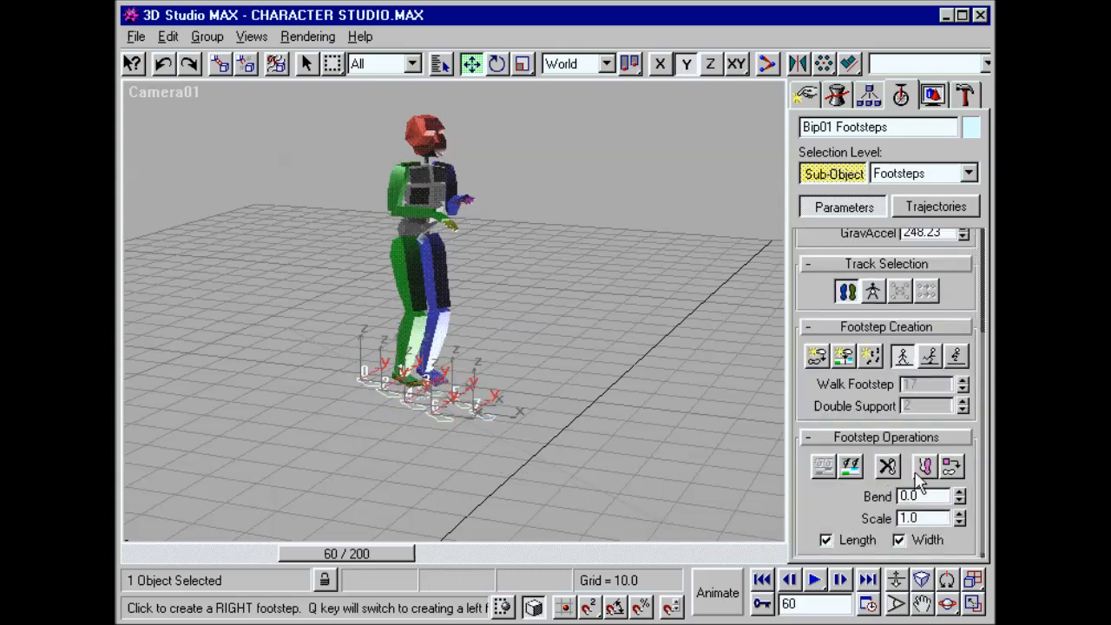
left_click(885, 326)
Step: Load another biped motion file onto the biped and scrub to frame 40 to check it
left_click(899, 258)
left_click(416, 218)
left_click(712, 322)
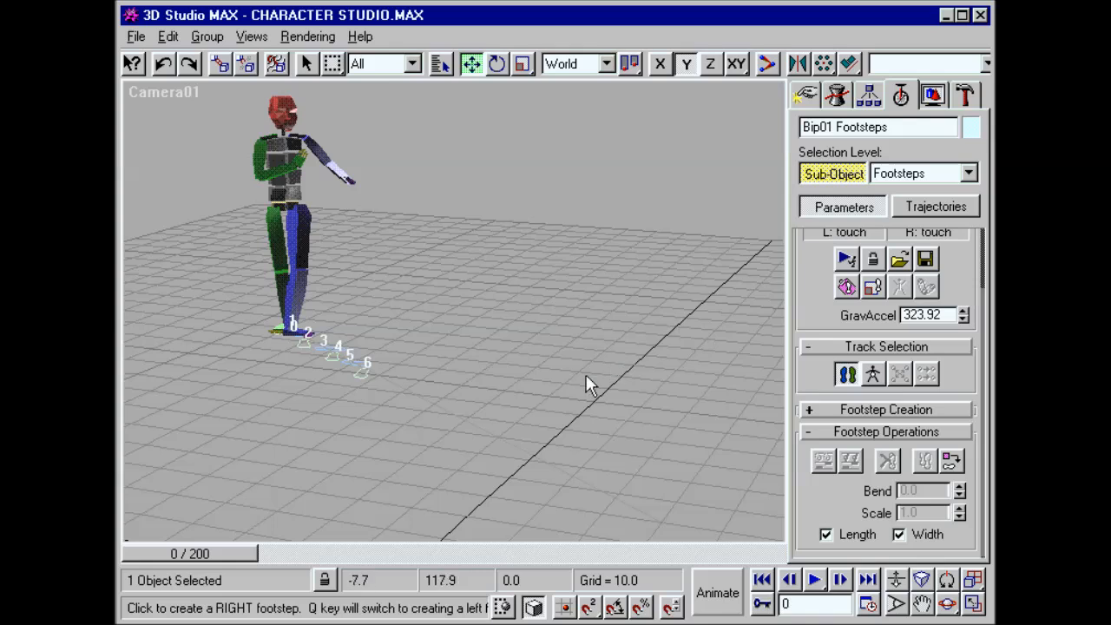
left_click_drag(212, 553, 323, 553)
Step: Paste the copied footsteps, splice them onto the end of the current motion, and scrub to frame 168 to check the transition
left_click(948, 462)
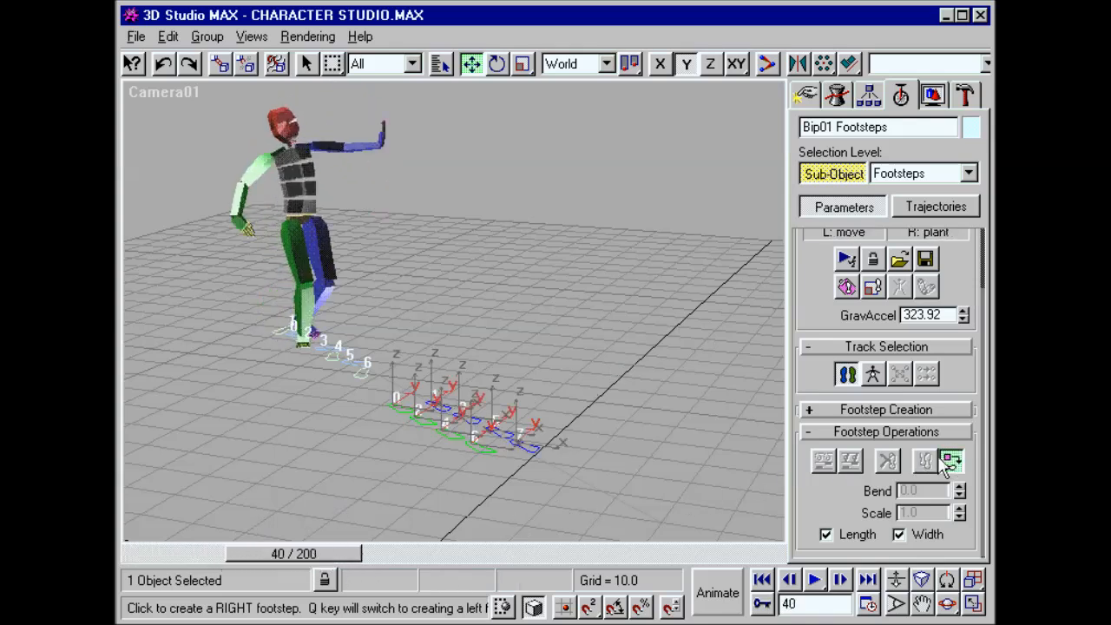
key("F8")
left_click_drag(434, 407, 383, 371)
left_click(383, 370)
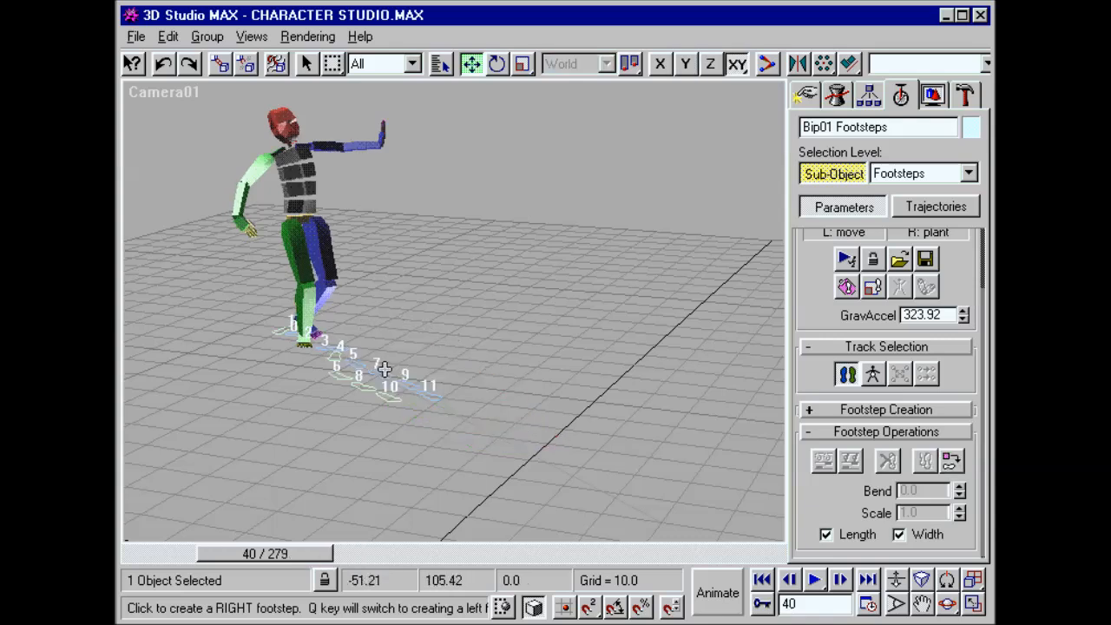
left_click_drag(262, 552, 511, 556)
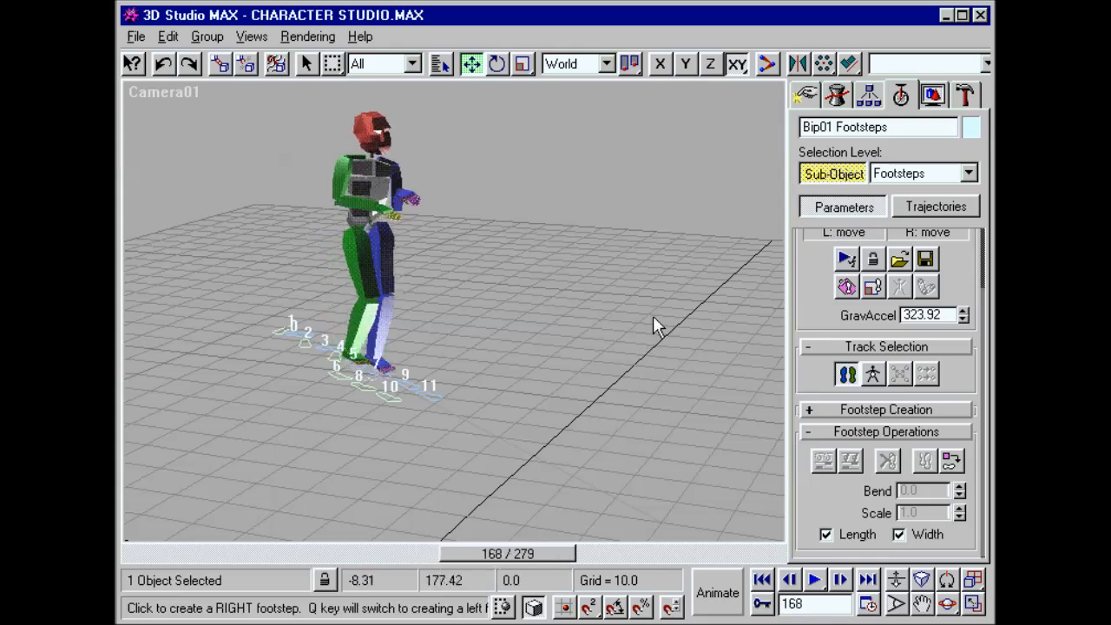
Step: Scrub through the three-biped courtyard scene and the ball-playing scene, ending at frame 238, to examine the character animation
left_click(805, 96)
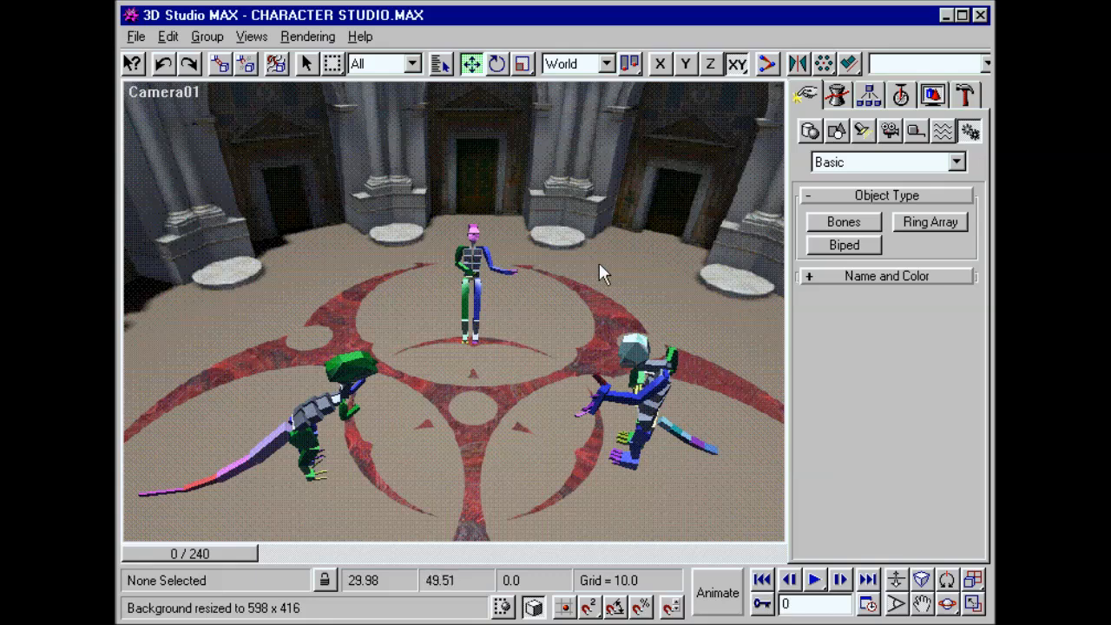
left_click_drag(204, 552, 746, 527)
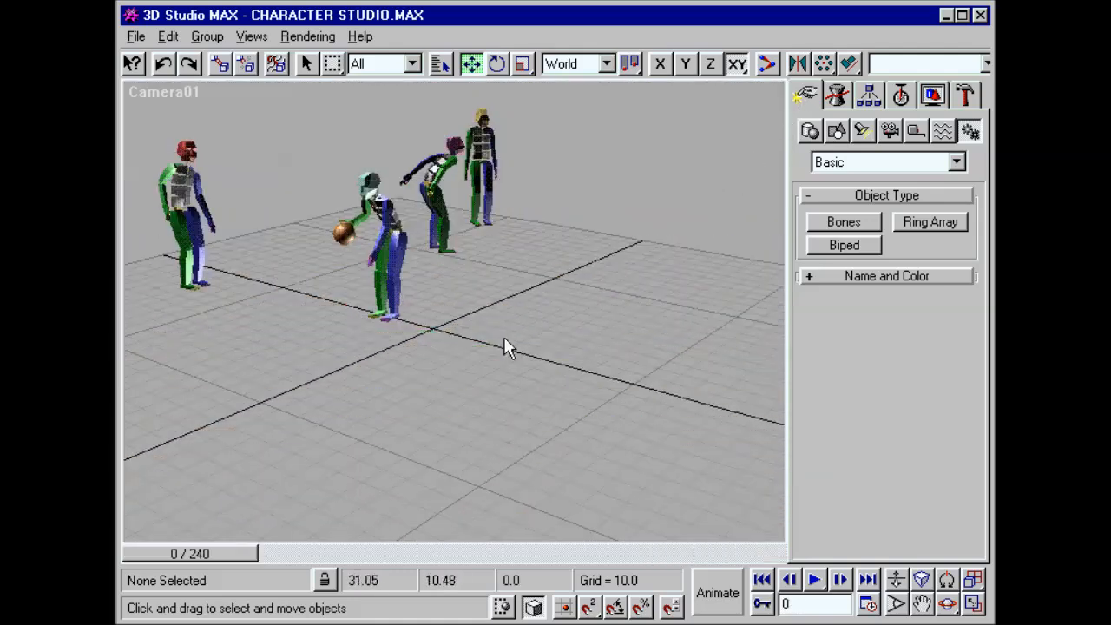
left_click_drag(205, 550, 735, 549)
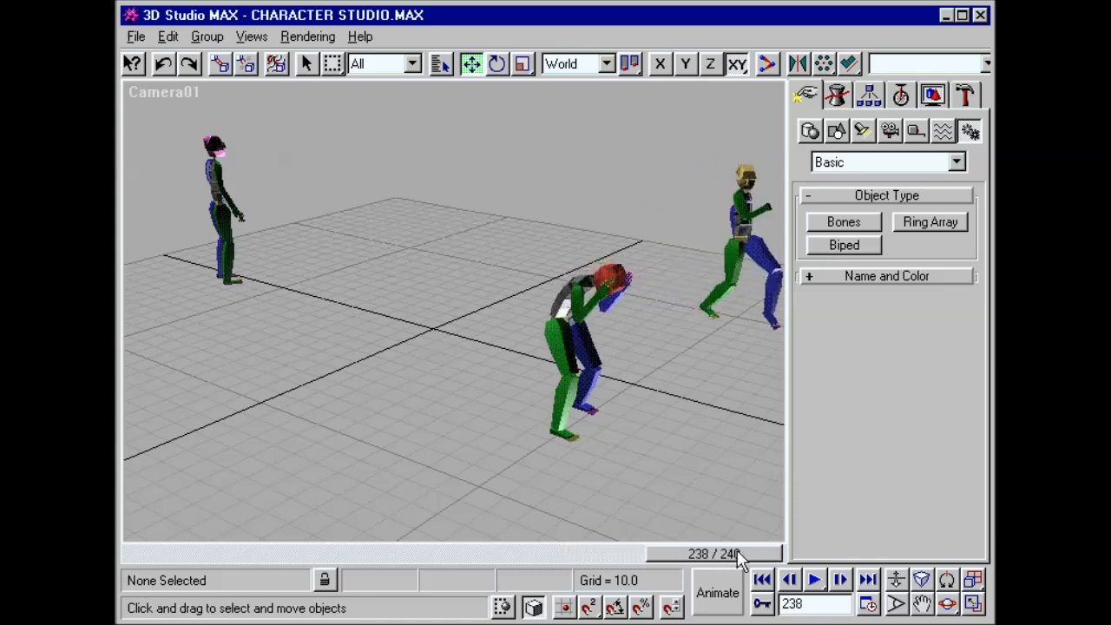